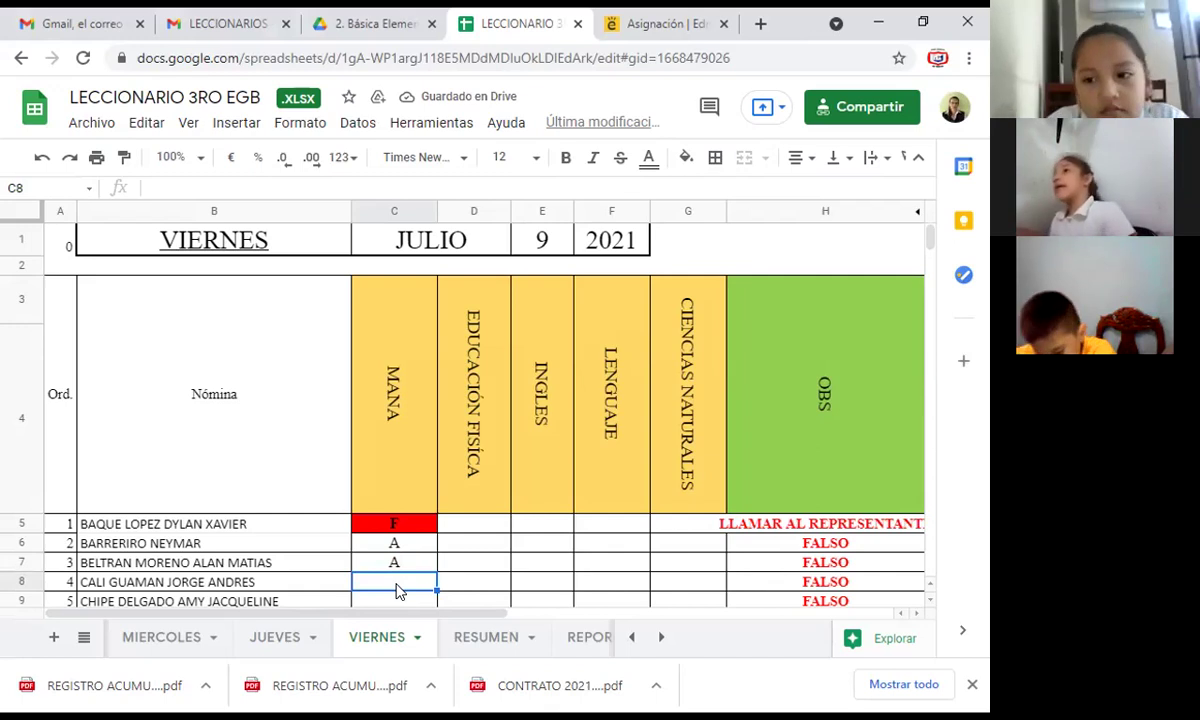
Step: In the MANA column of the VIERNES sheet, enter A for student 4 (C8) and F for student 5 (C9)
key(Return)
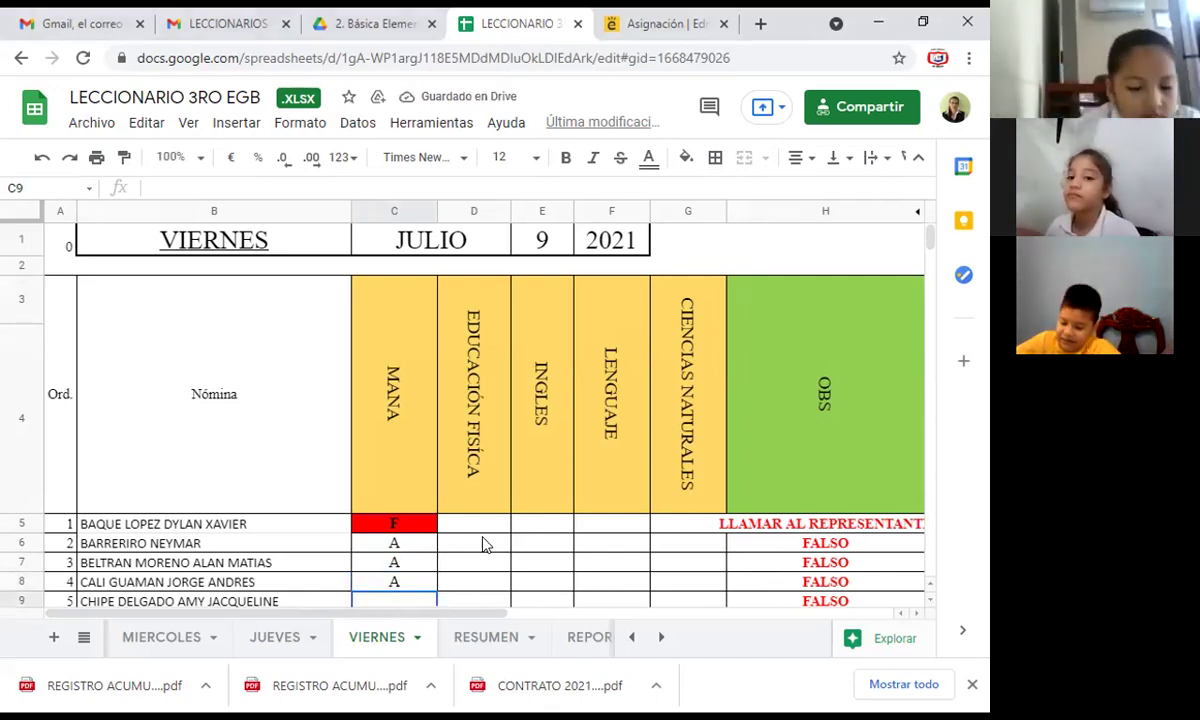
text(A)
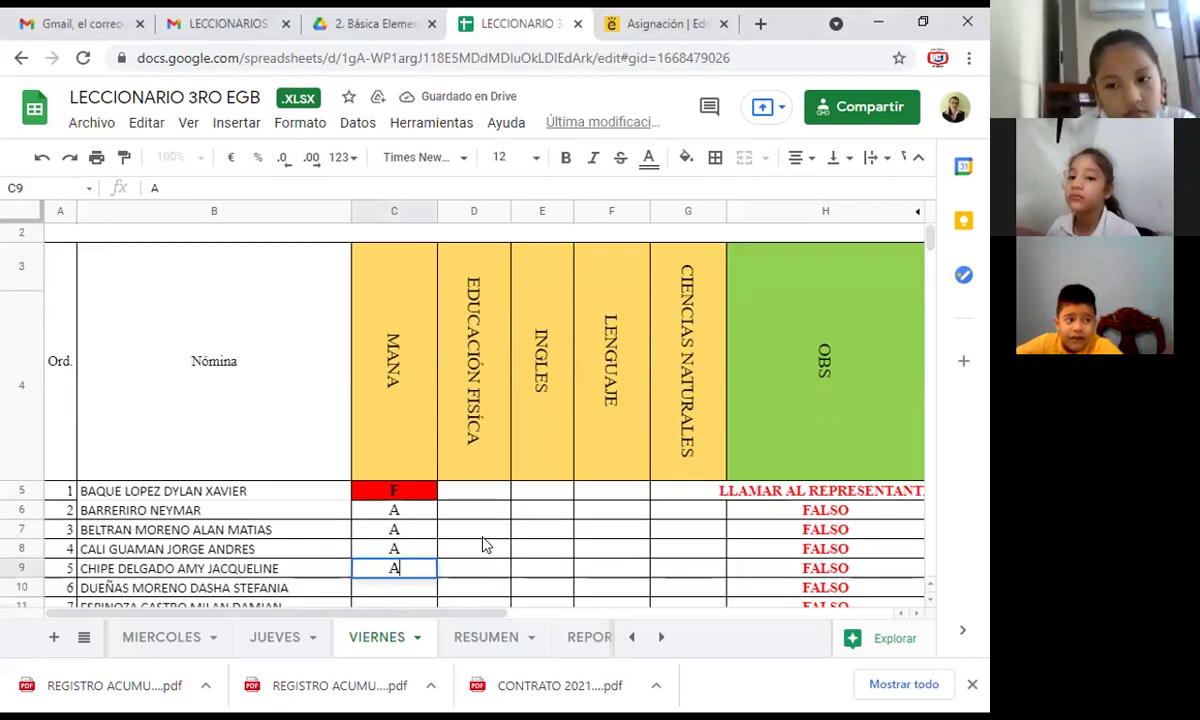
key(Return)
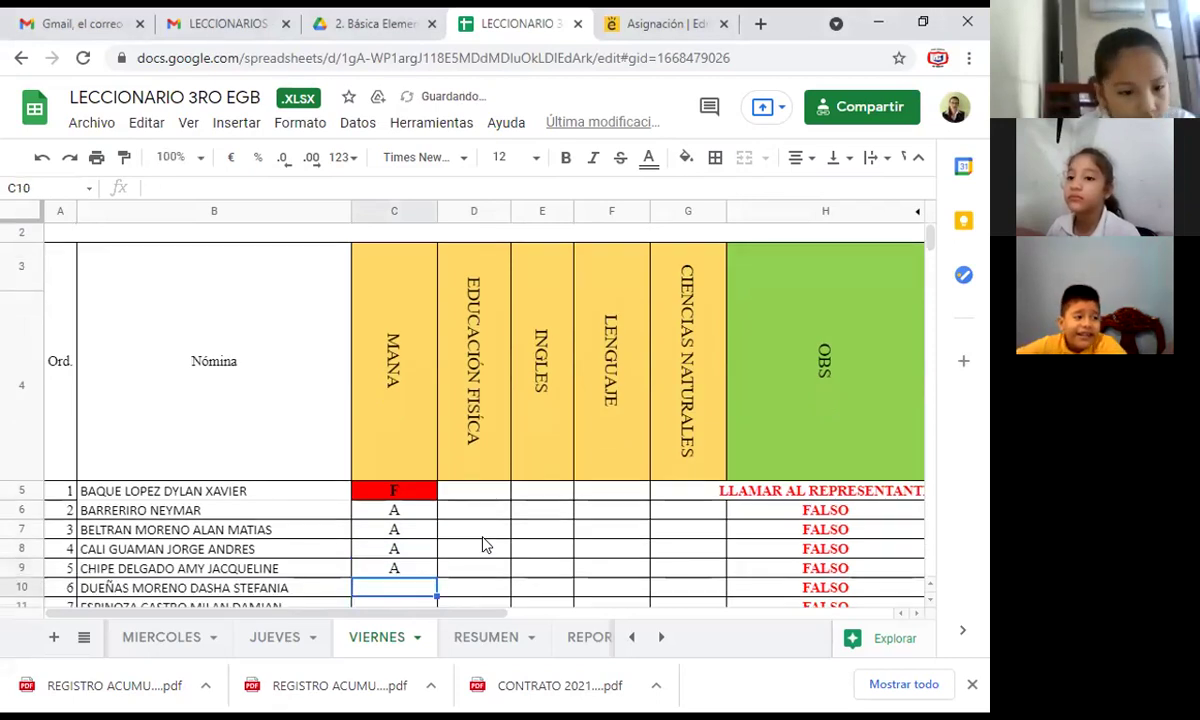
key(Up)
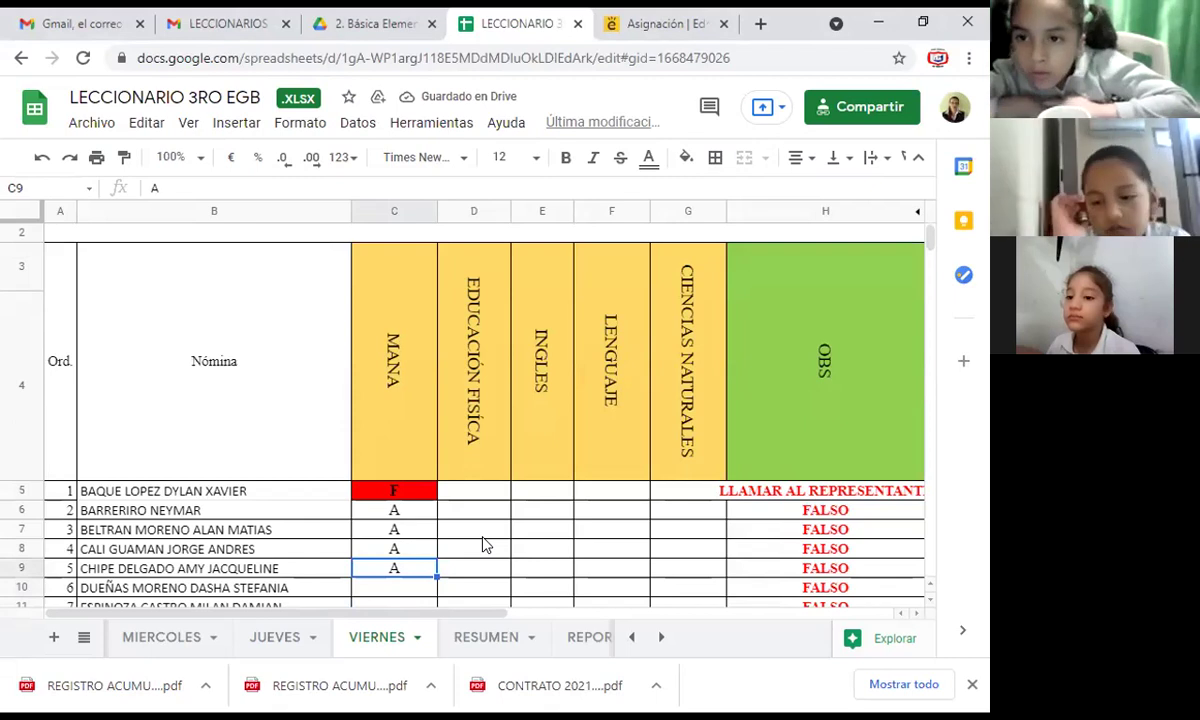
text(F)
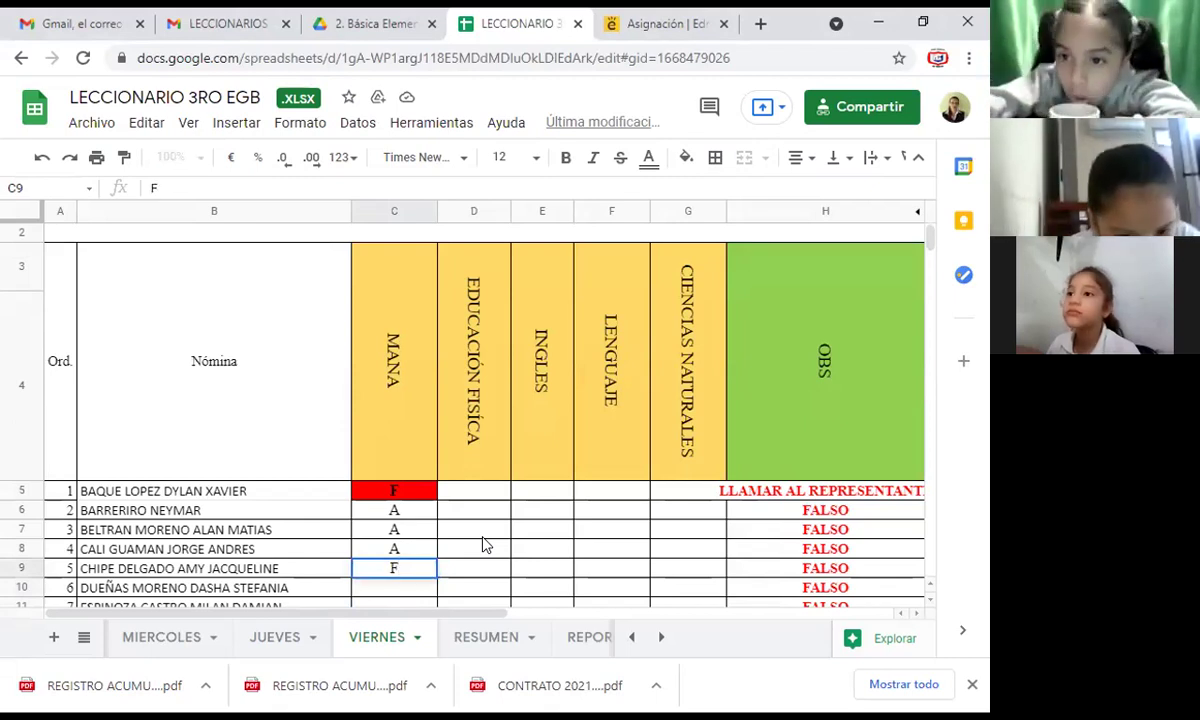
key(Return)
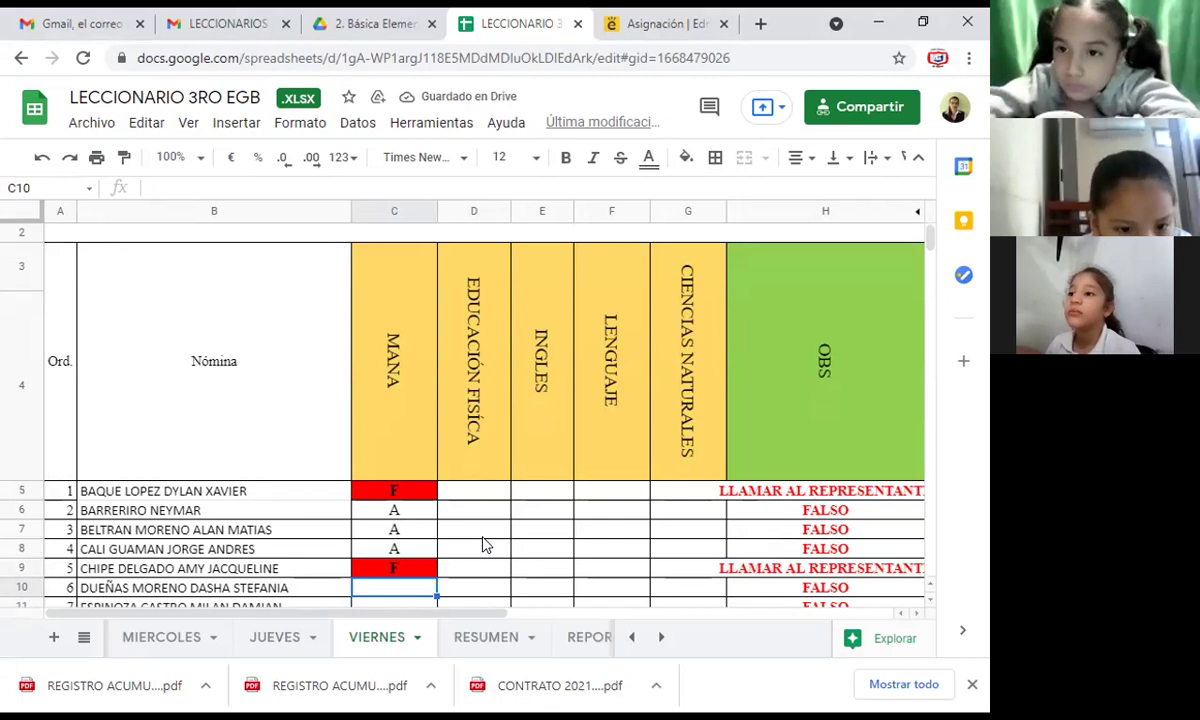
Step: Enter A in the MANA column for students 6 to 8 (C10:C12)
text(A)
key(Return)
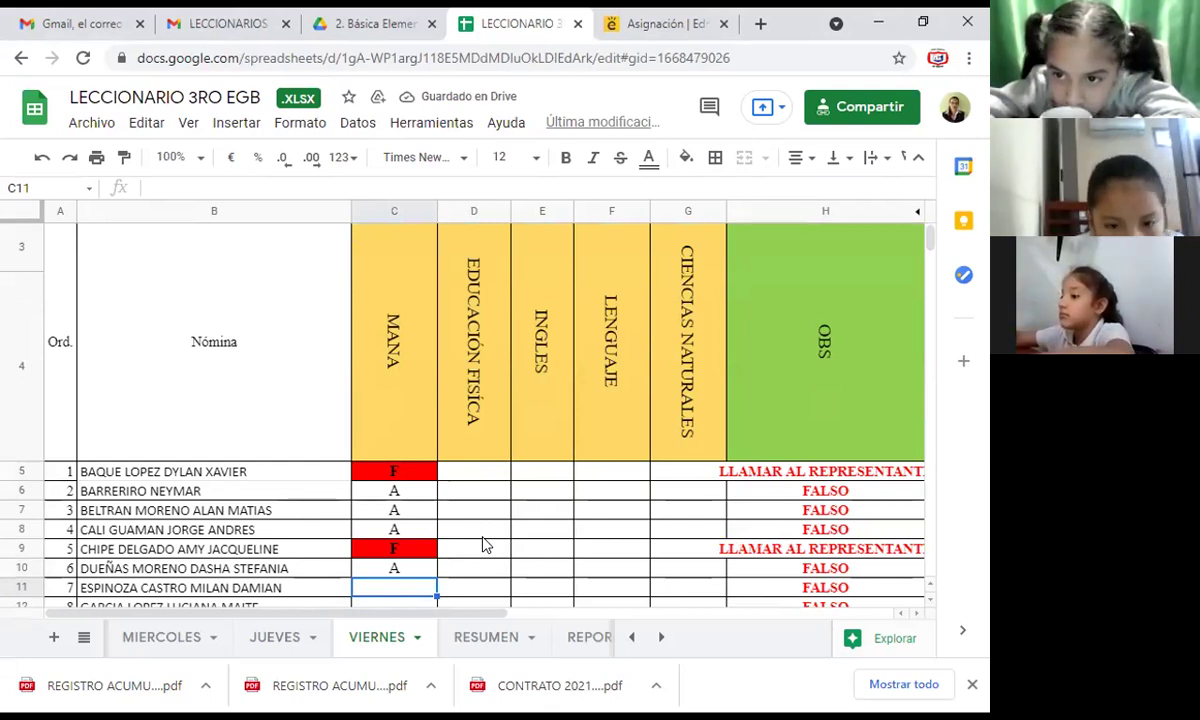
text(A)
key(Return)
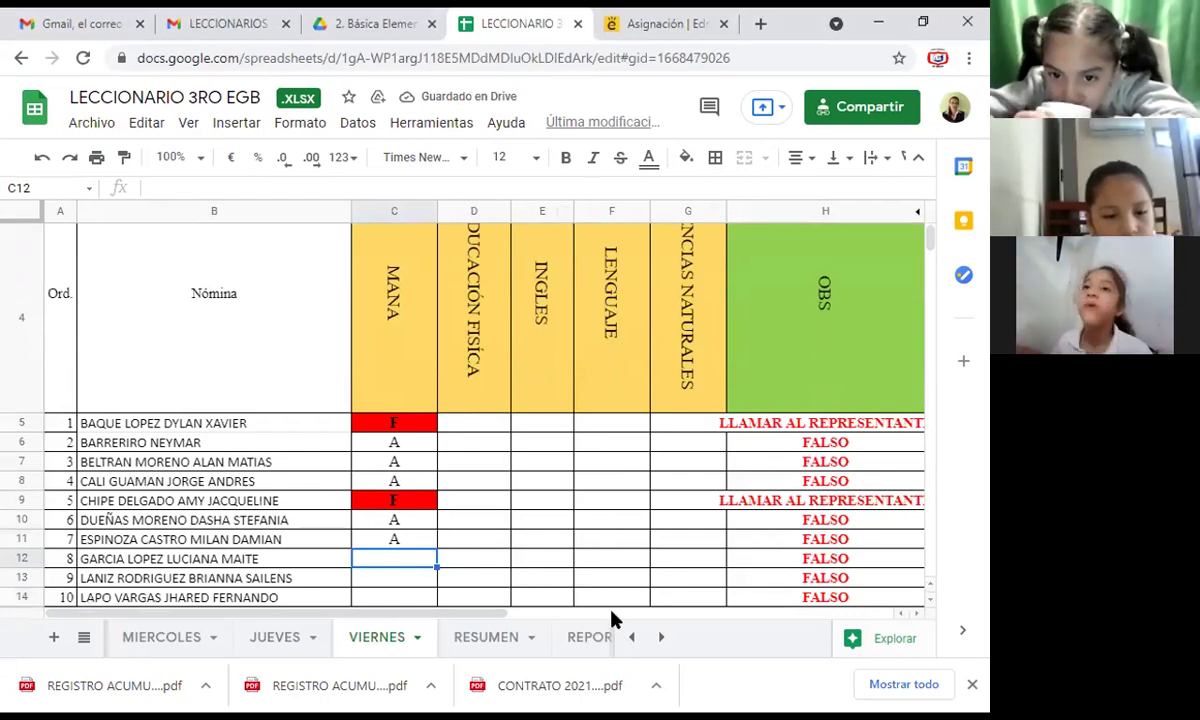
text(A)
key(Return)
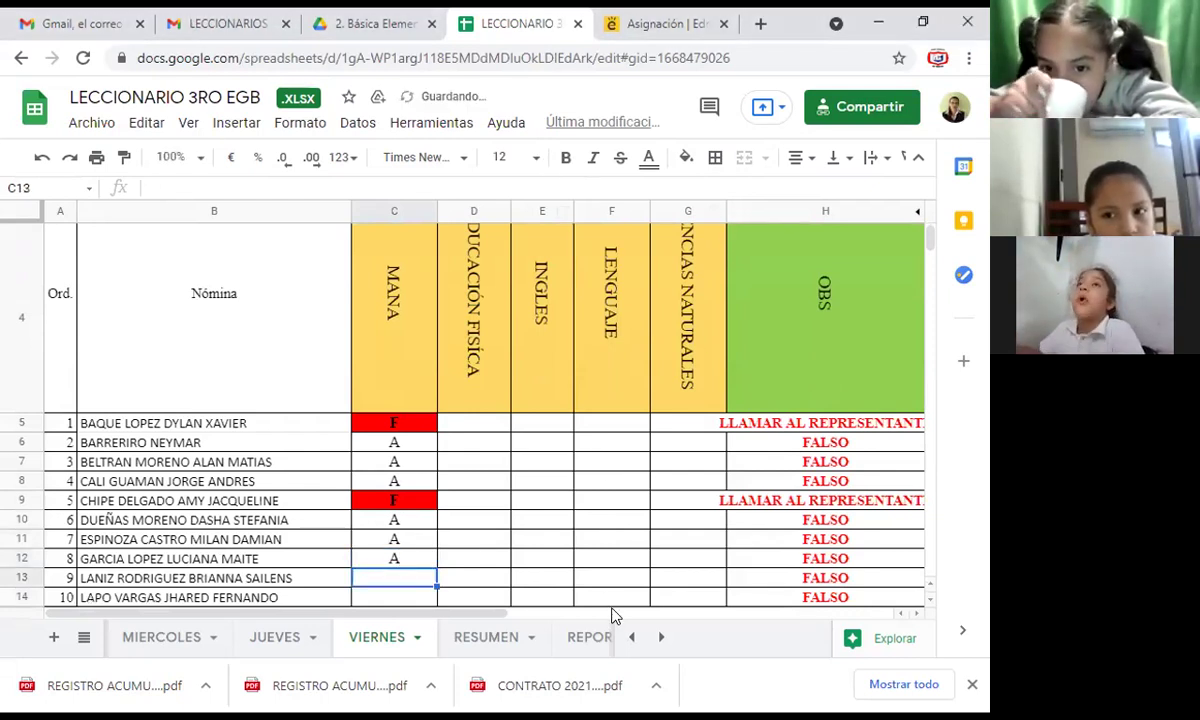
Step: Enter A in the MANA column for students 9 to 11 (C13:C15)
text(A)
key(Return)
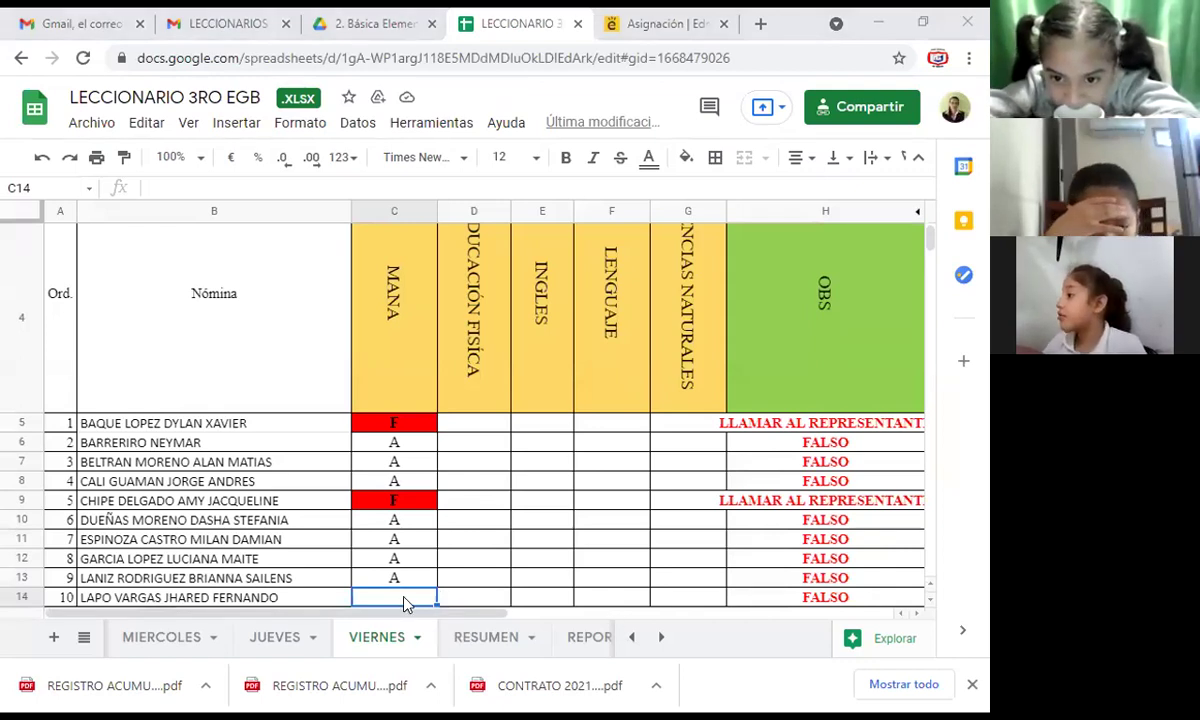
text(A)
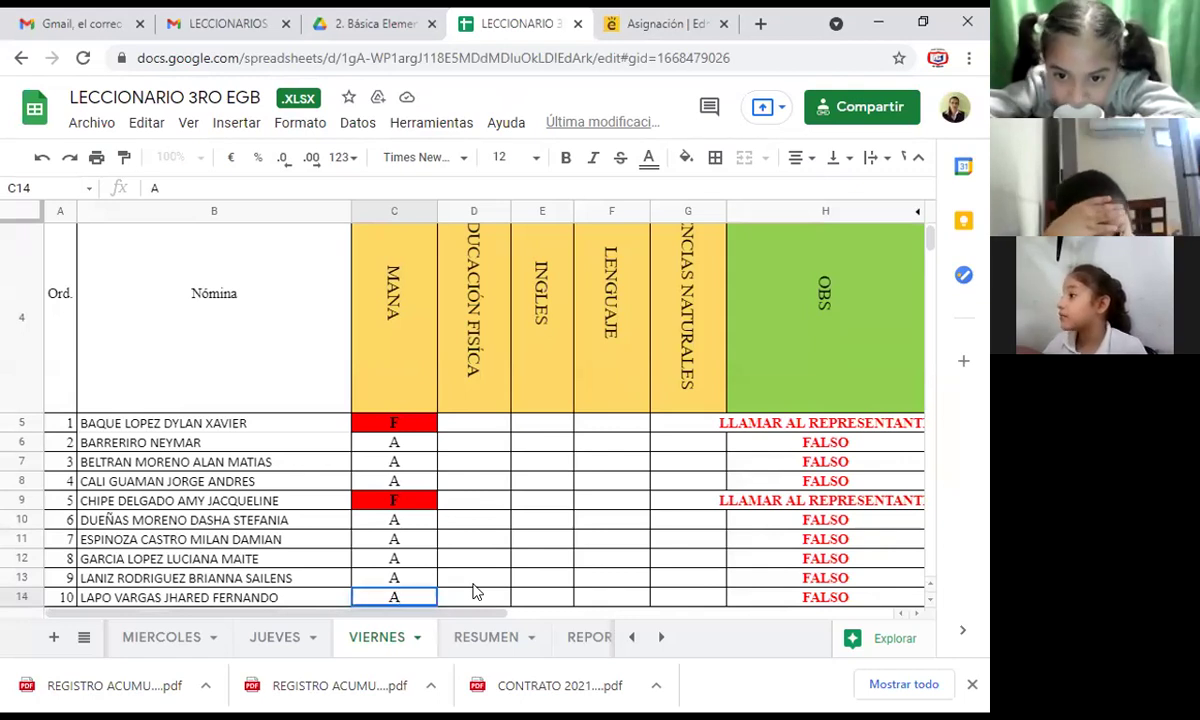
key(Return)
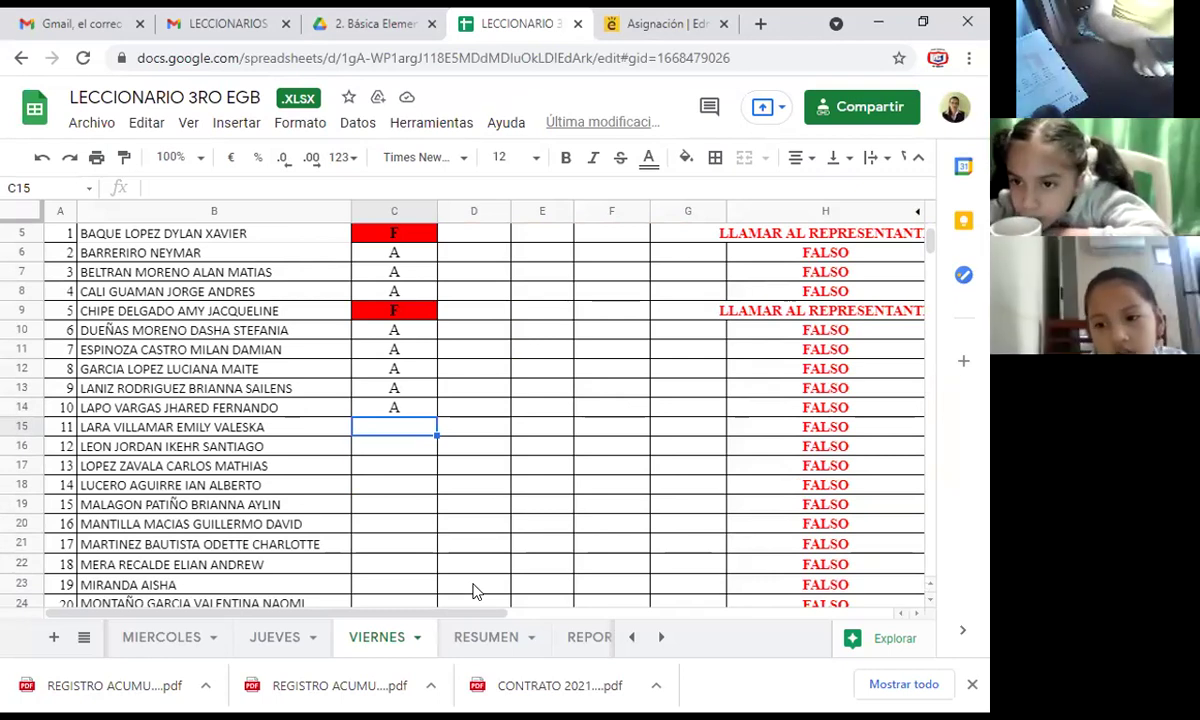
text(A)
key(Return)
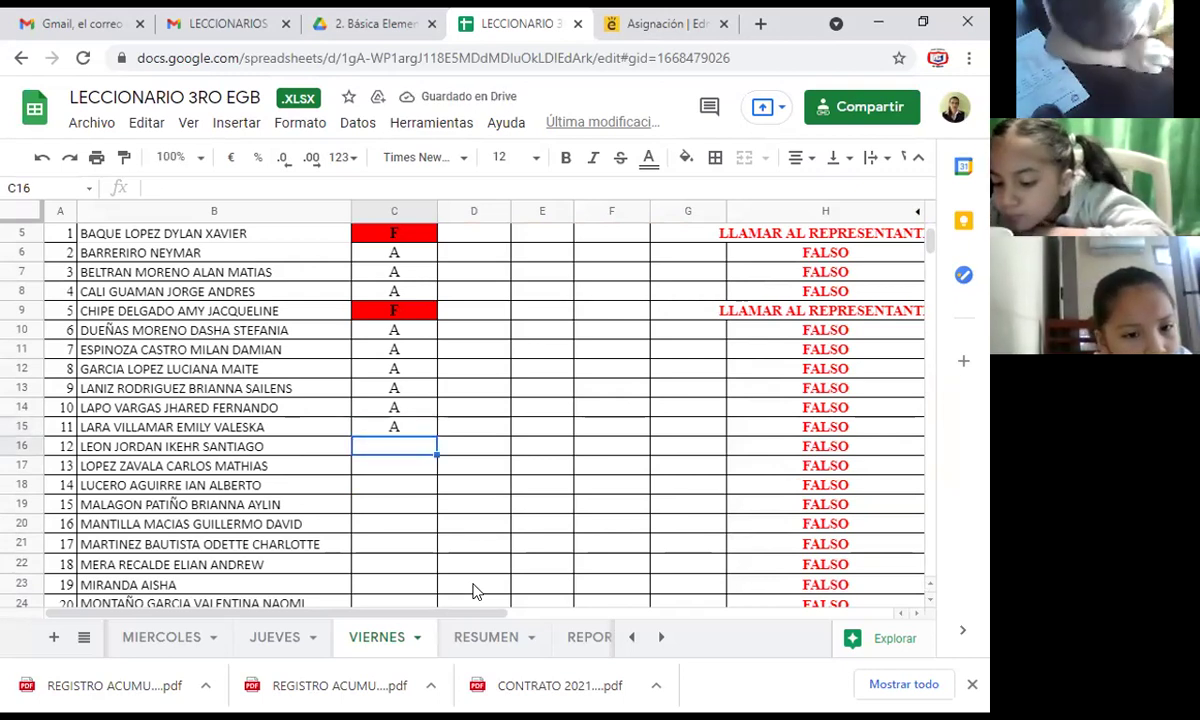
Step: In the MANA column, enter F for students 12 and 15 (C16, C19) and A for students 13 and 14 (C17:C18)
text(F)
key(Return)
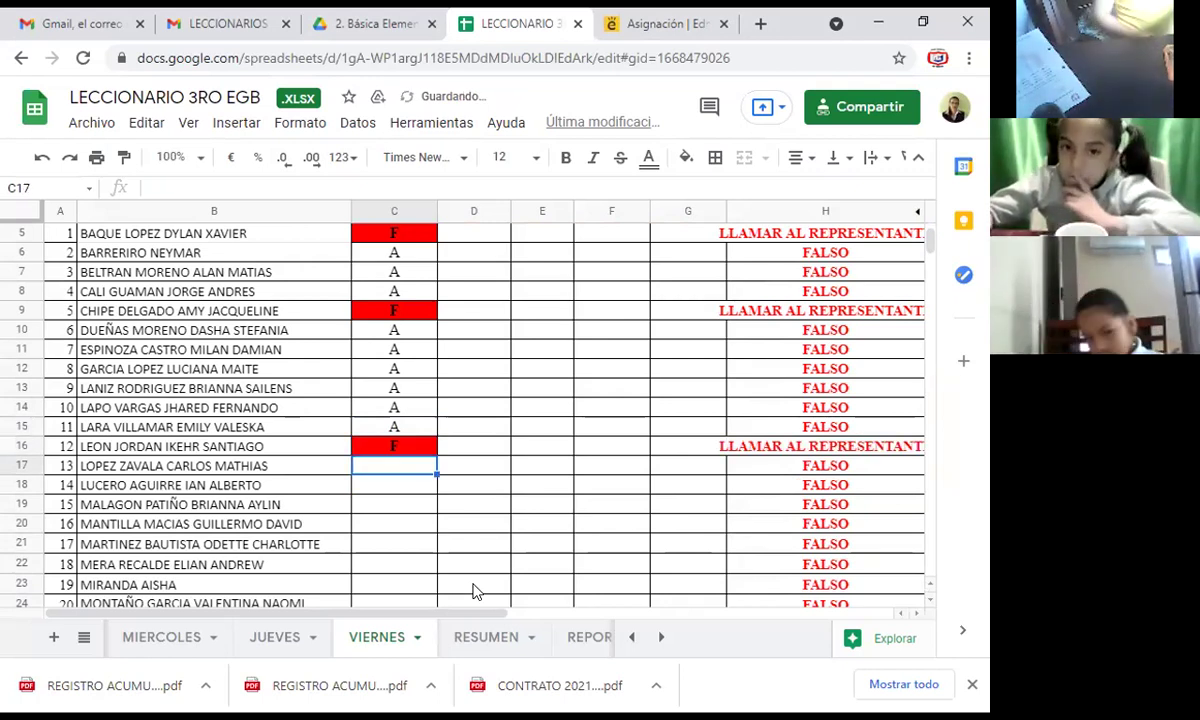
text(A)
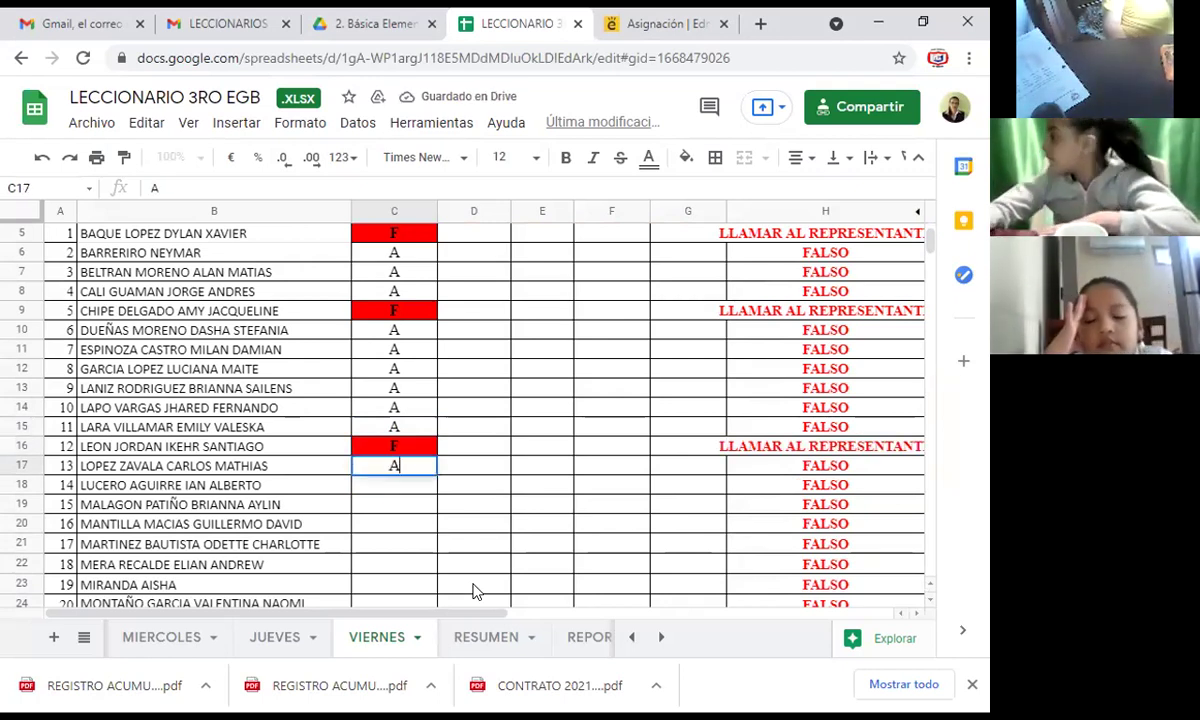
key(Return)
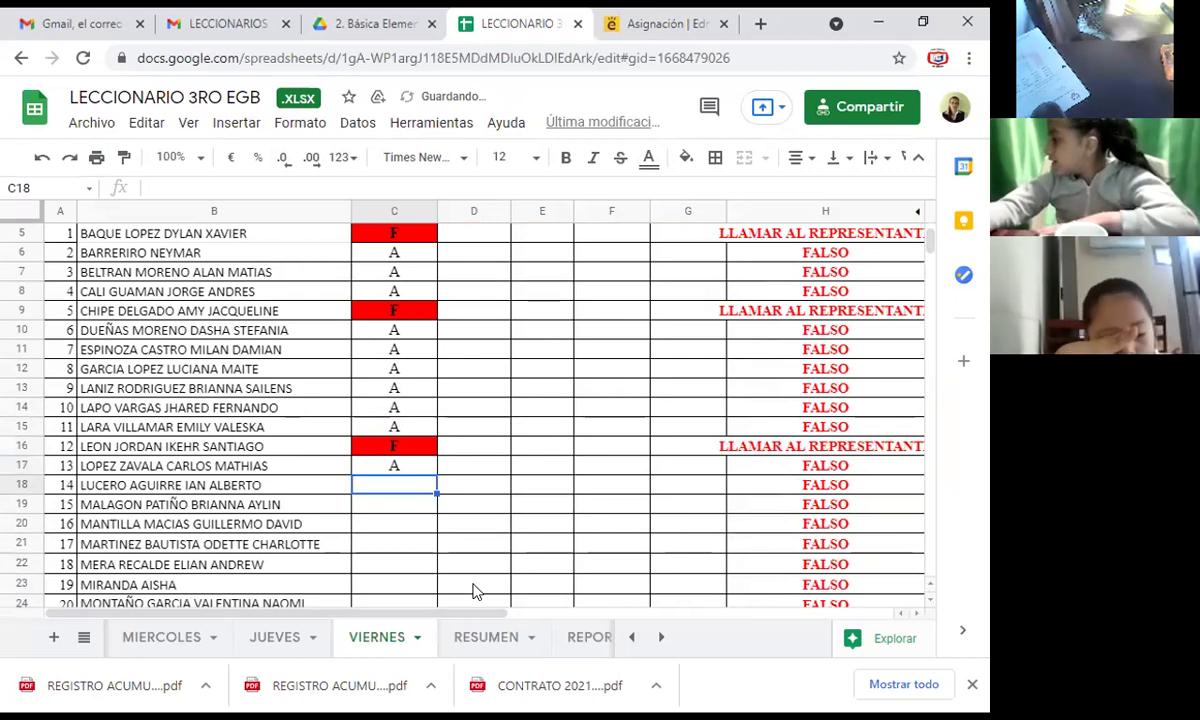
text(A)
key(Return)
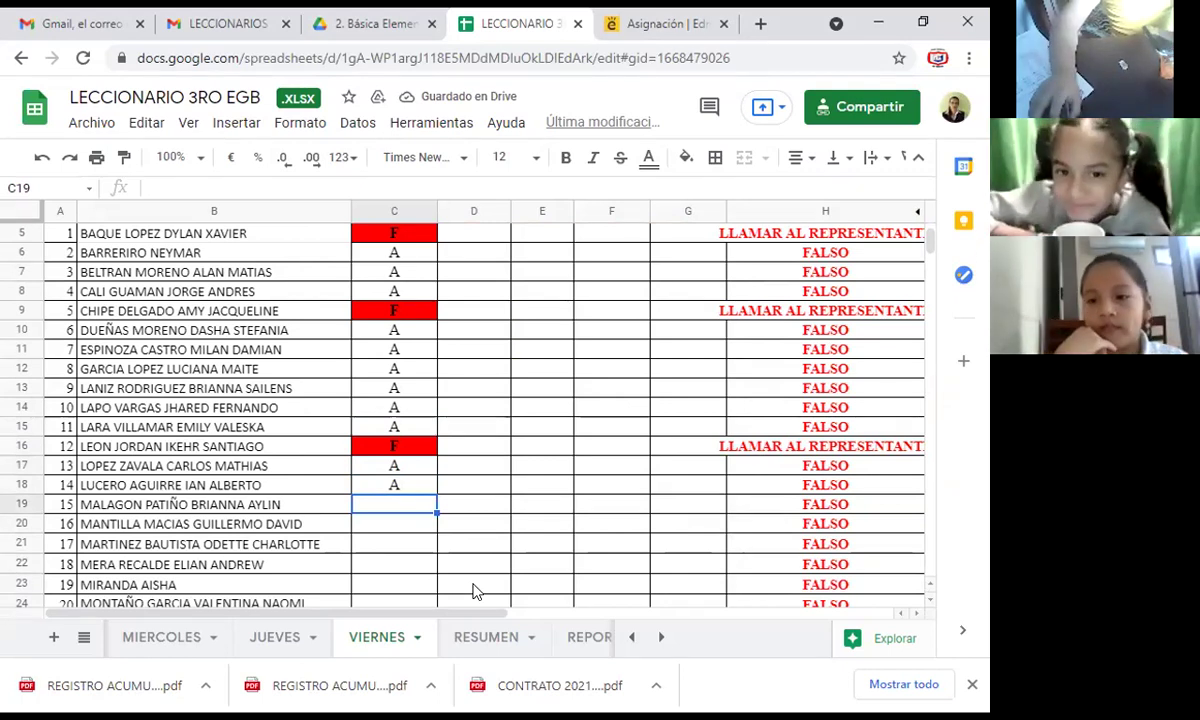
text(F)
key(Return)
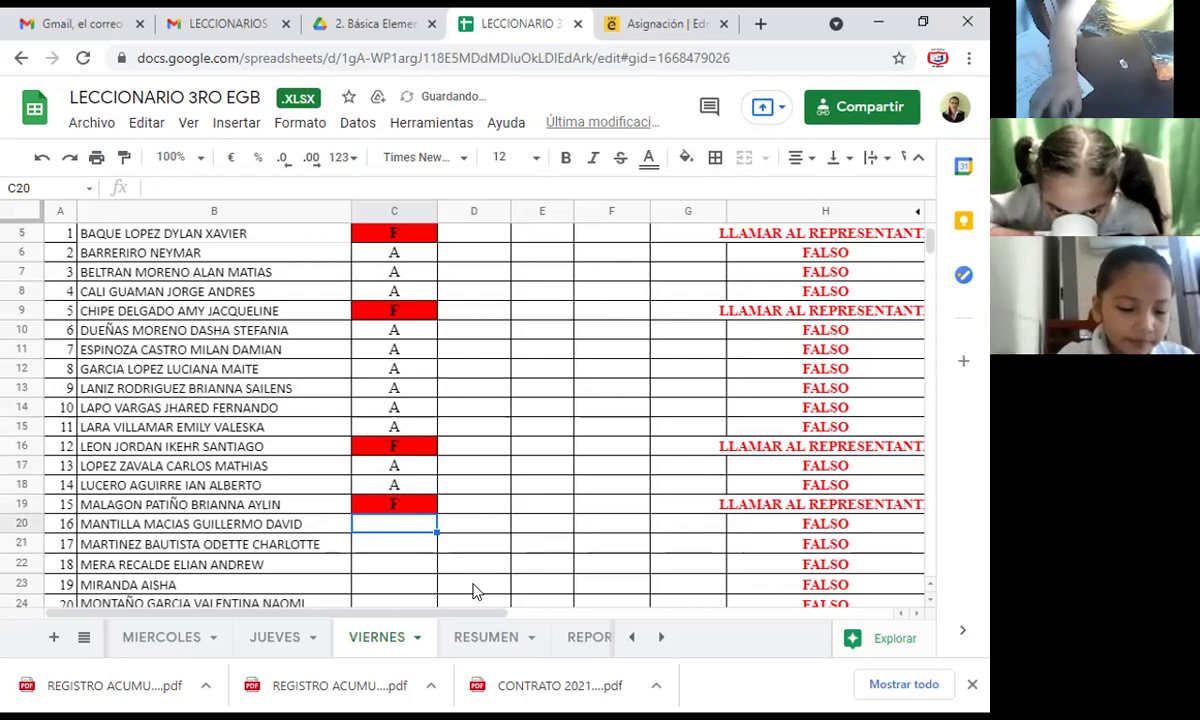
Step: Enter A in the MANA column for students 16 to 18 (C20:C22)
text(A)
key(Return)
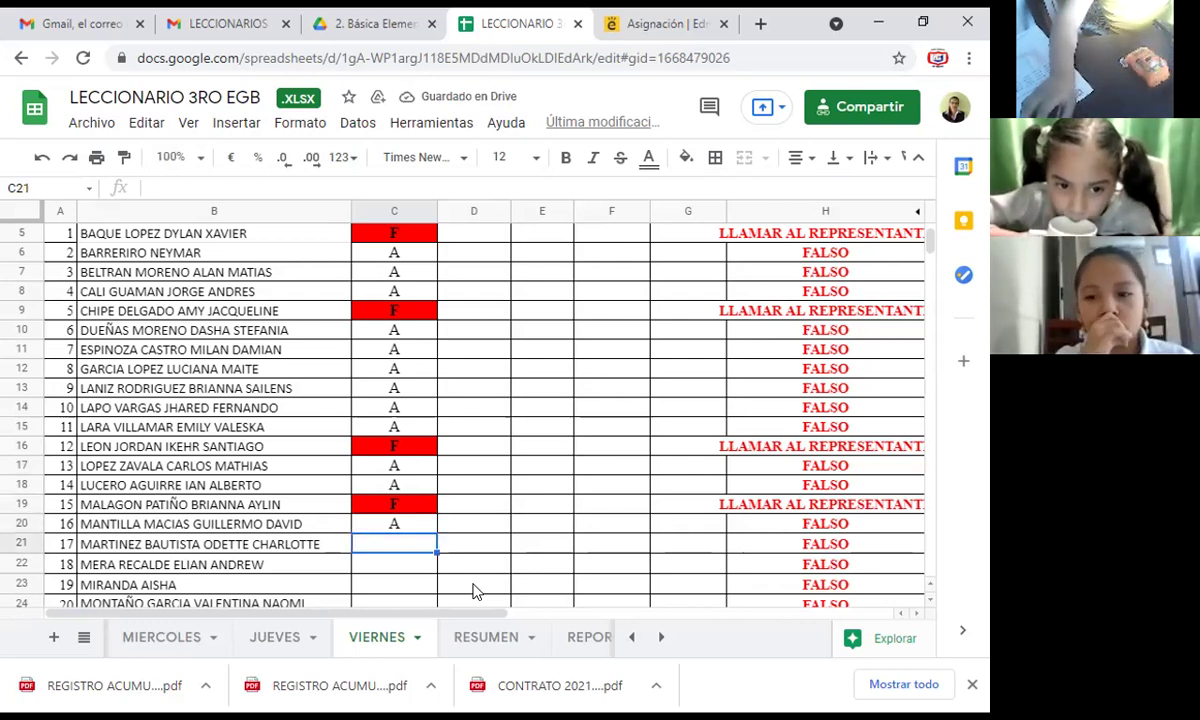
text(A)
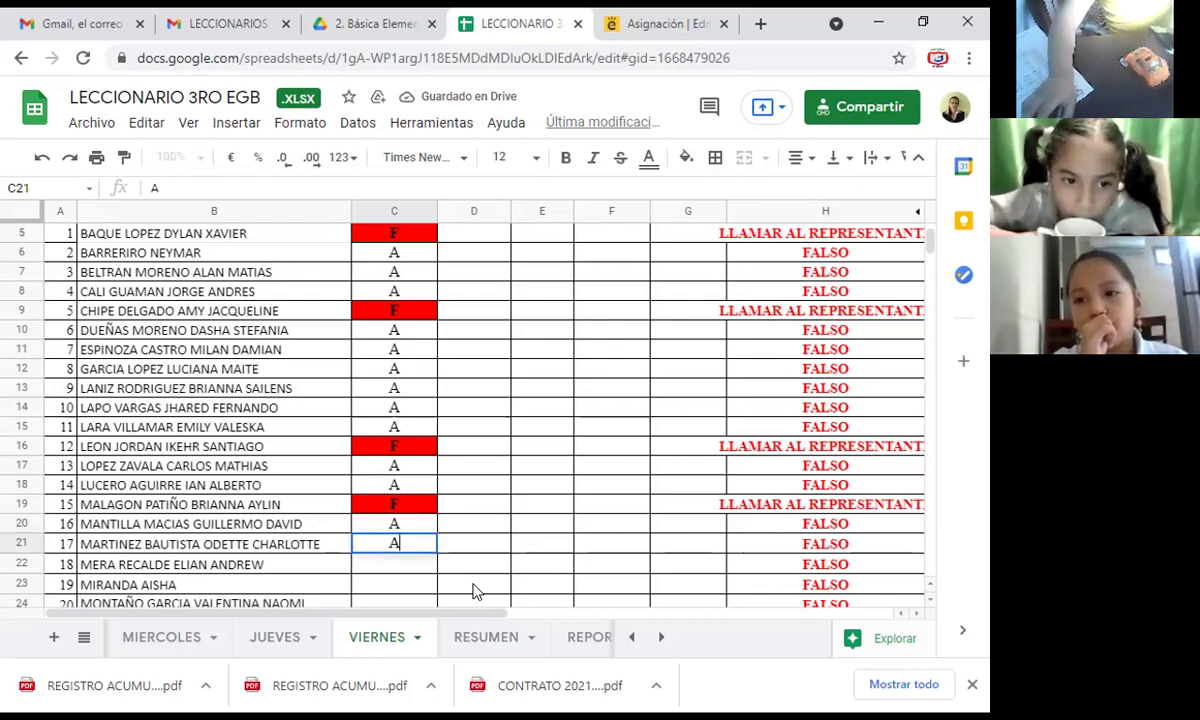
key(Return)
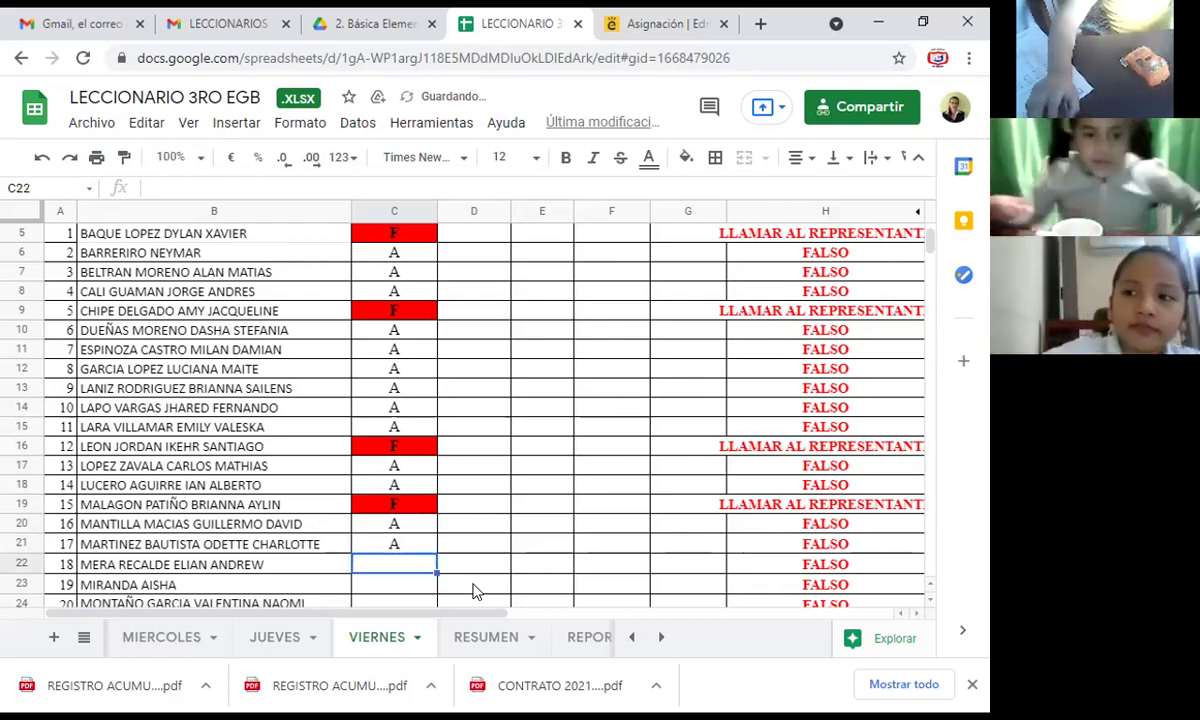
text(A)
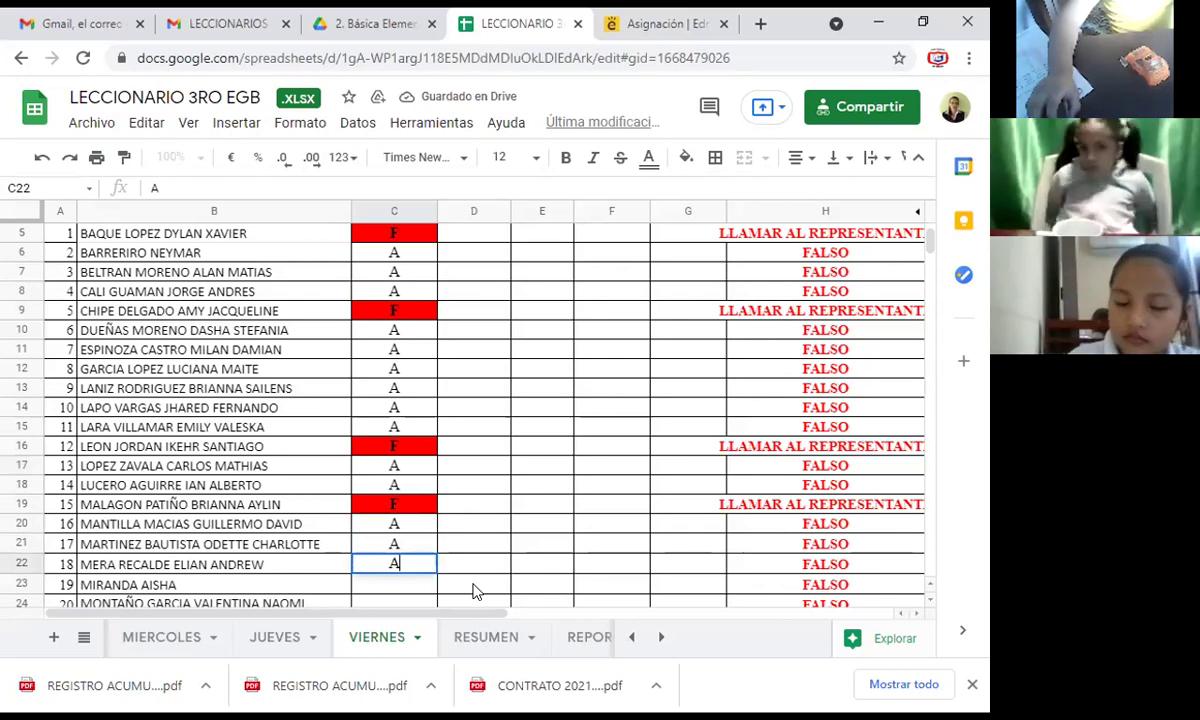
key(Return)
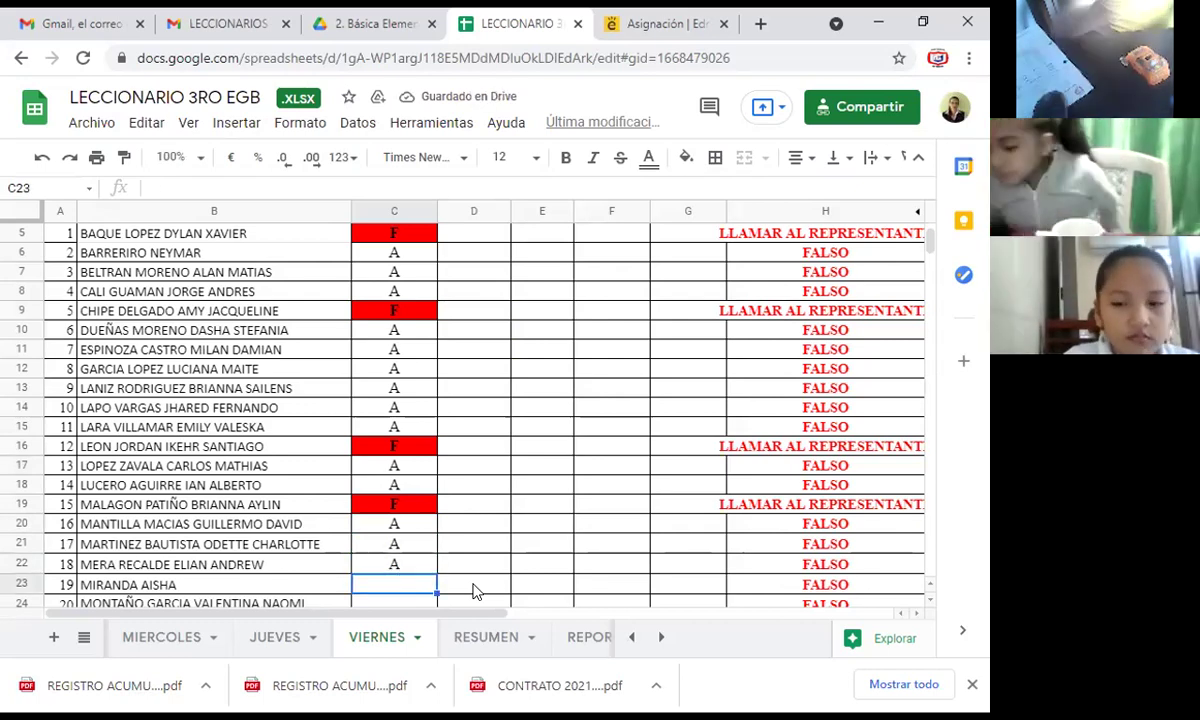
Step: In the MANA column, enter F for students 19 and 22 (C23, C26) and A for students 20 and 21 (C24:C25)
text(F)
key(Return)
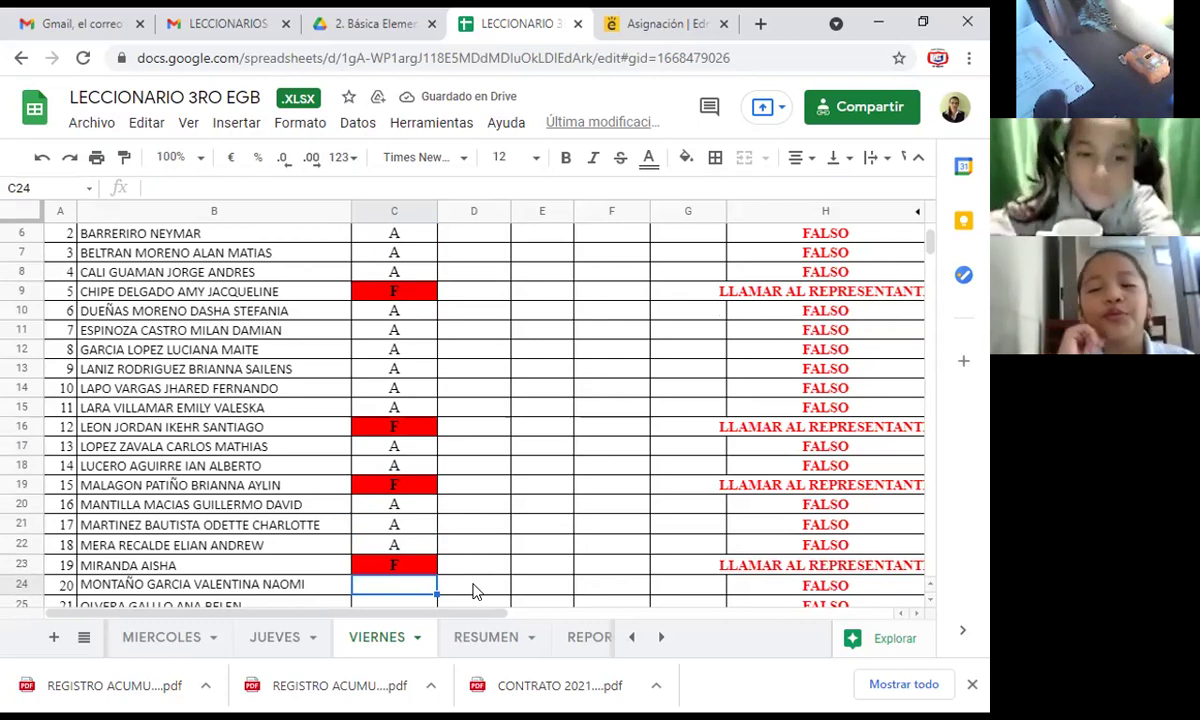
text(A)
key(Return)
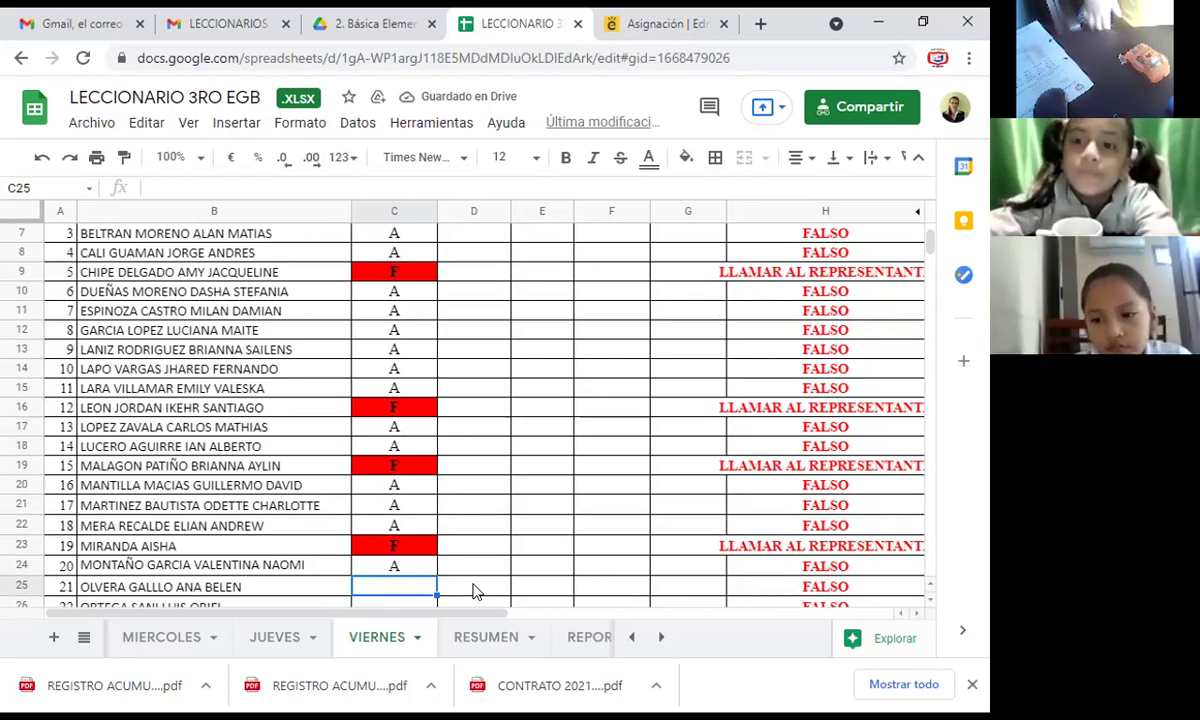
text(A)
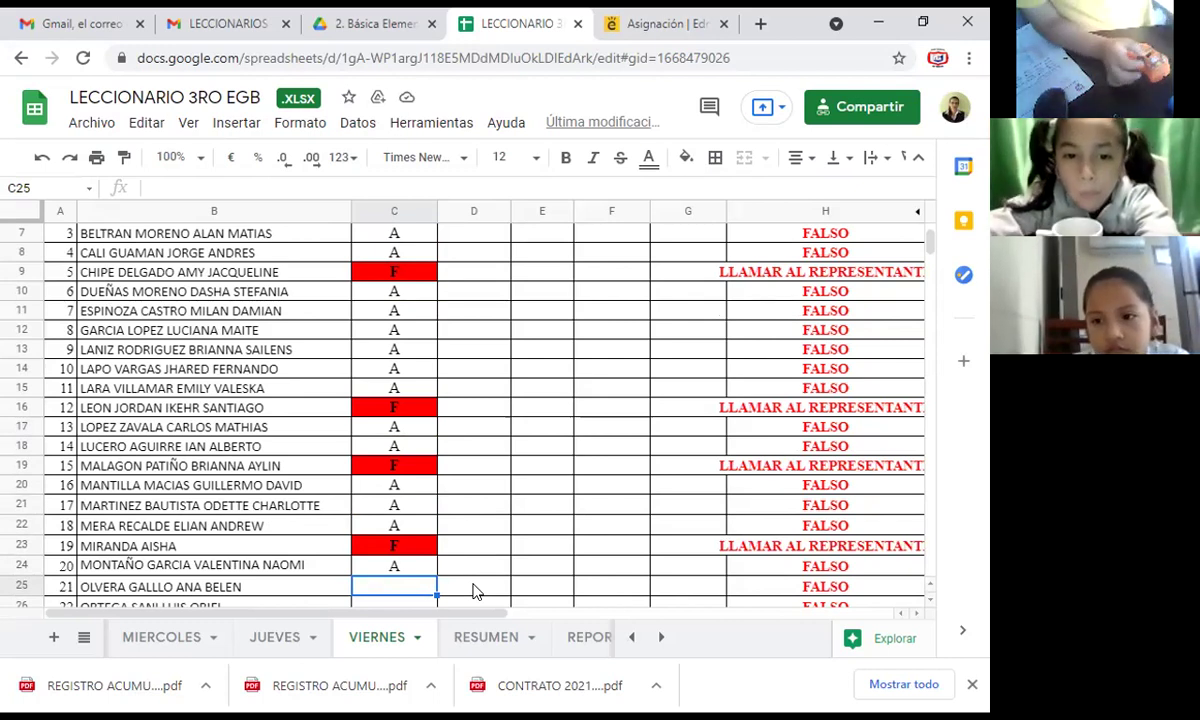
key(Return)
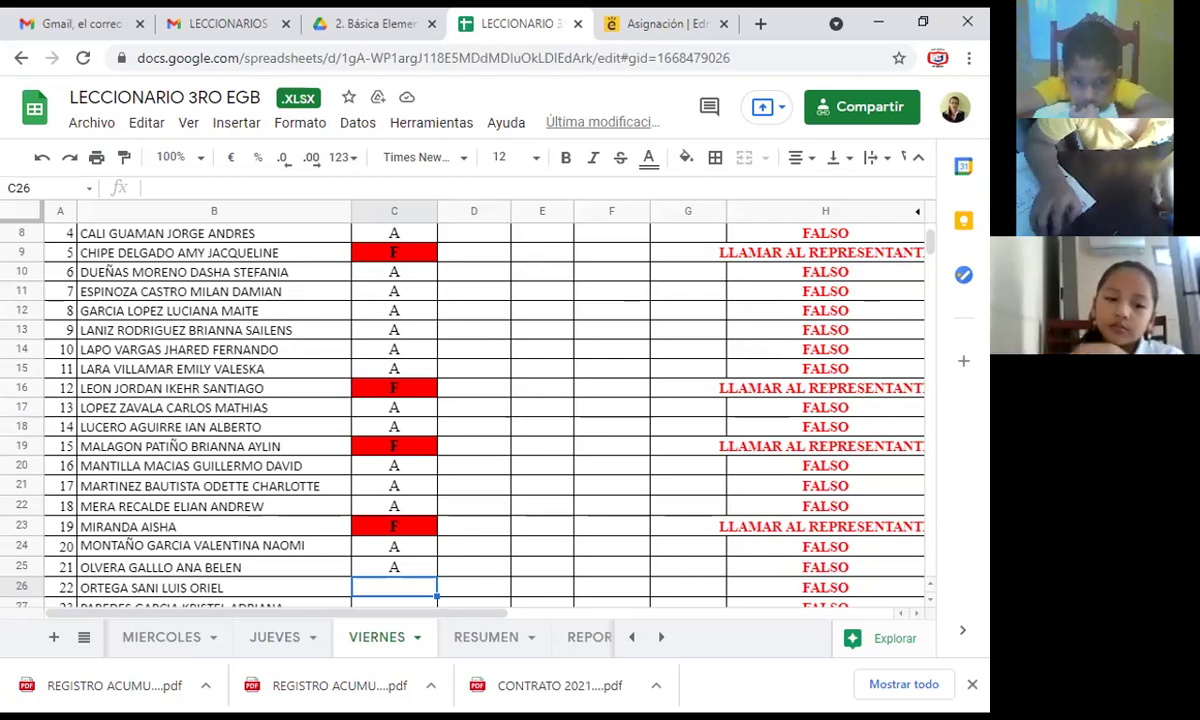
text(F)
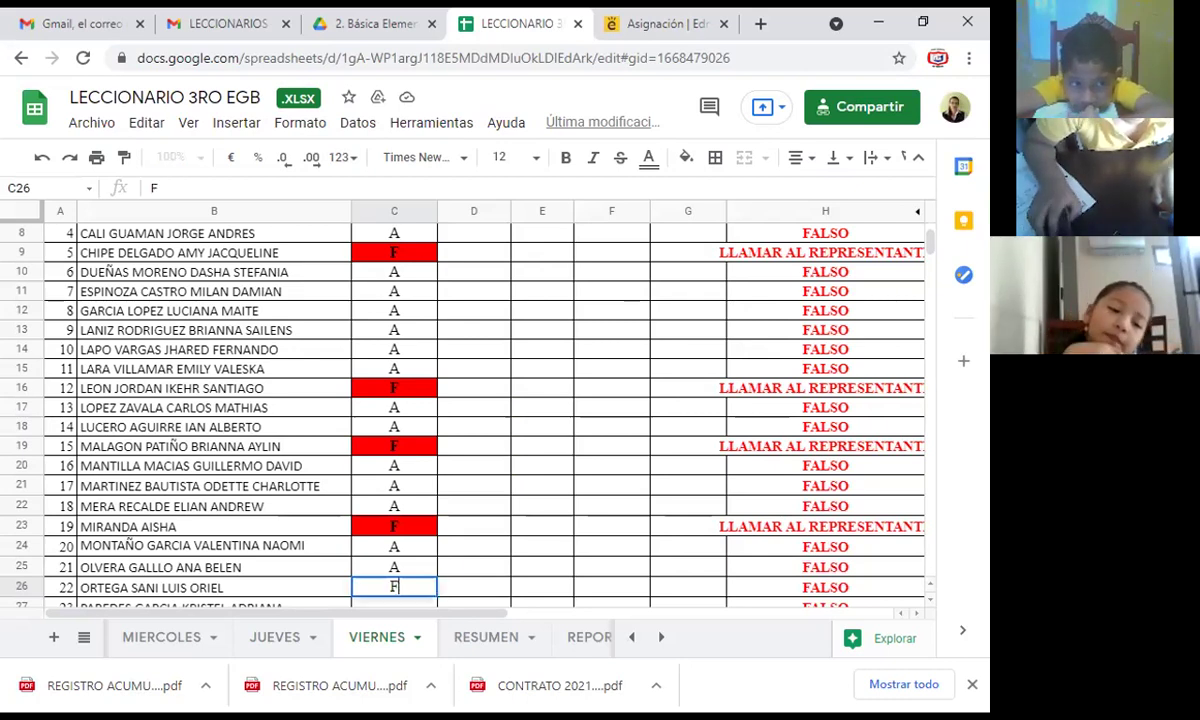
key(Return)
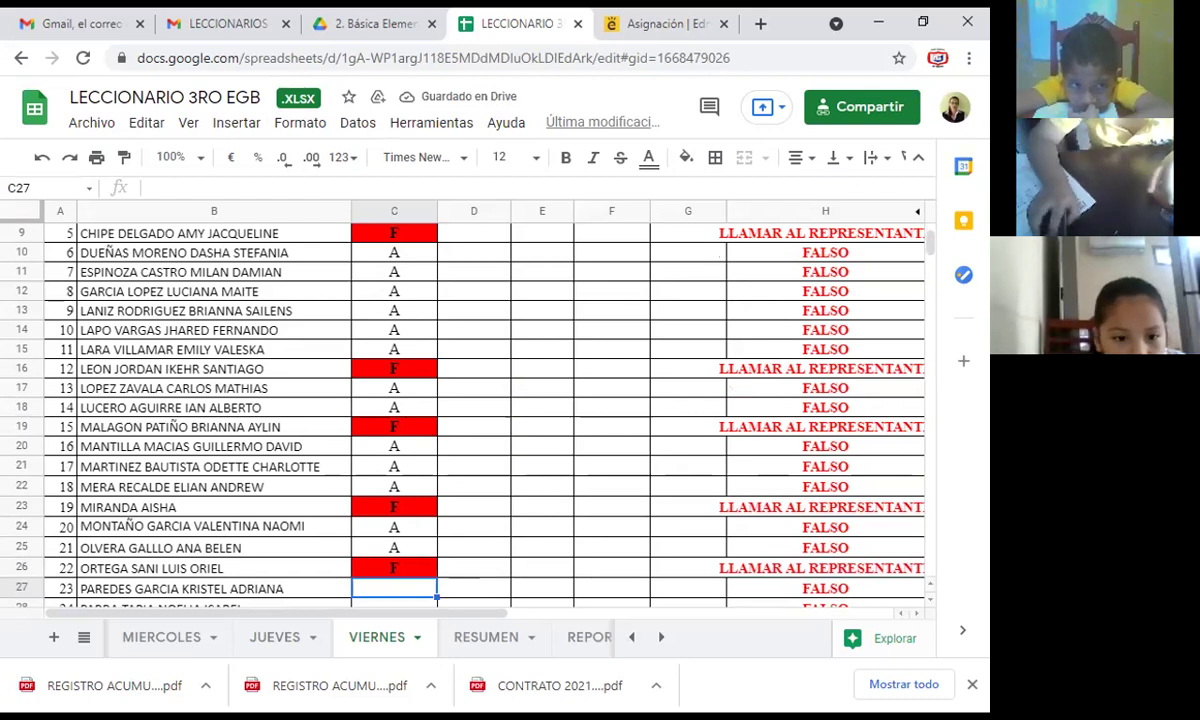
Step: Enter A in the MANA column for students 23 to 27 (C27:C31)
text(A)
key(Return)
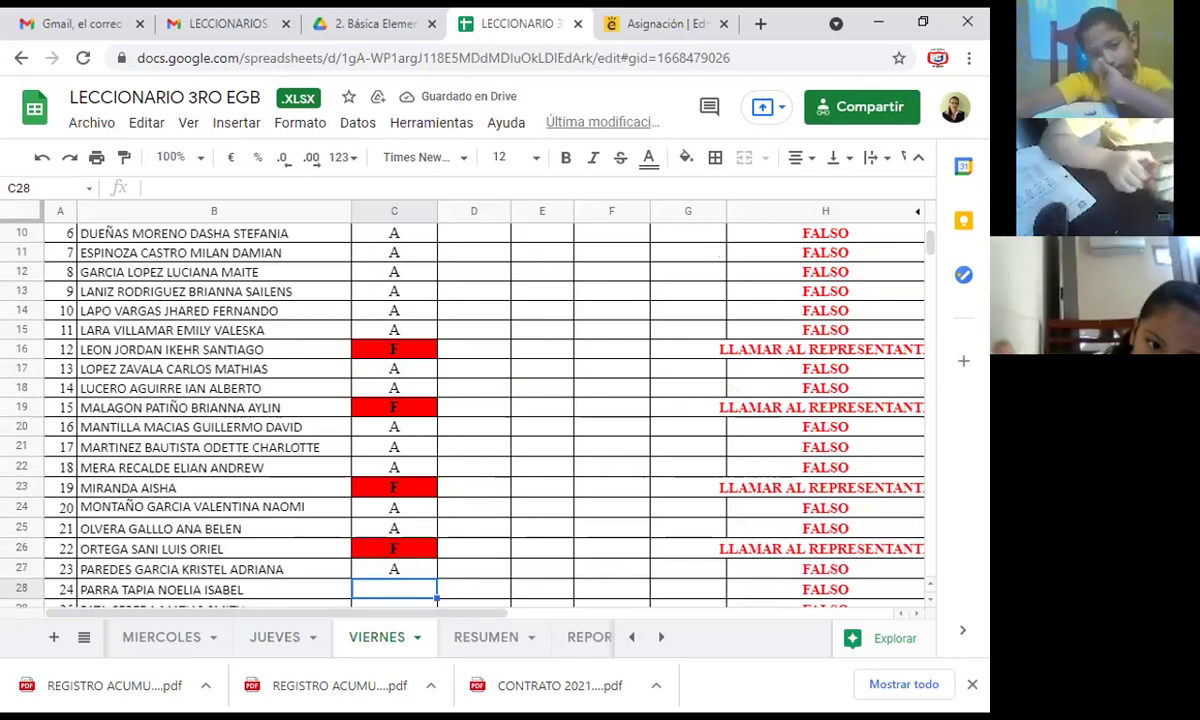
text(A)
key(Return)
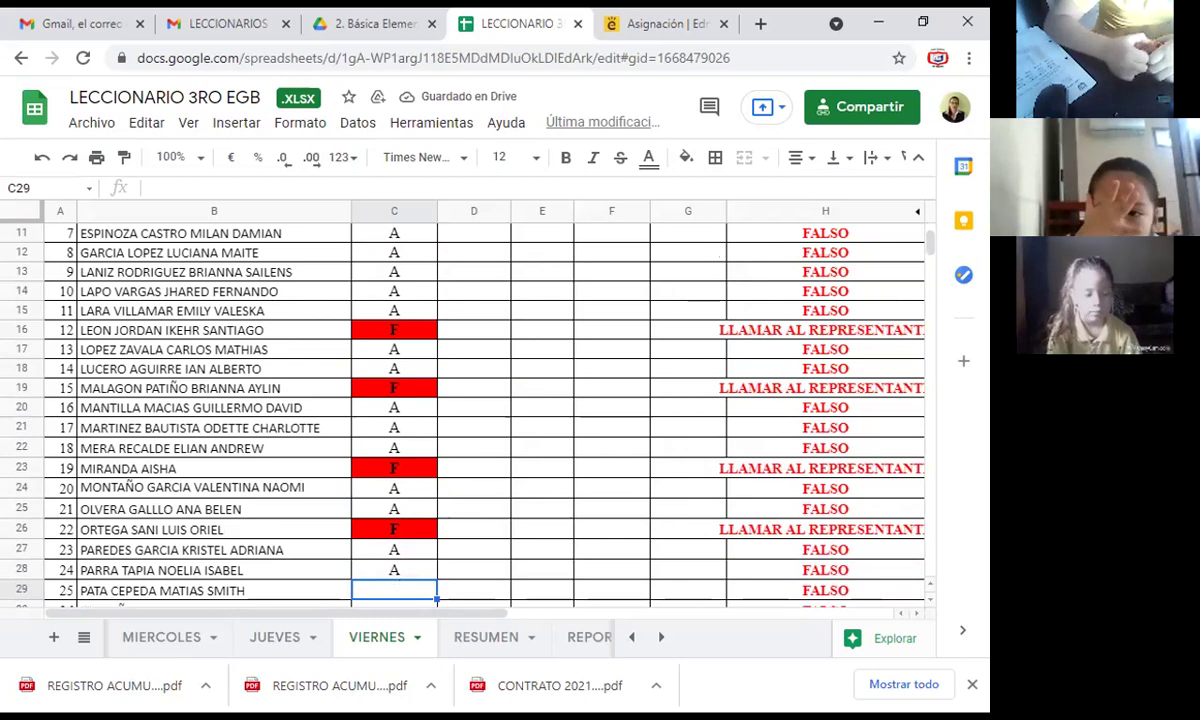
text(A)
key(Return)
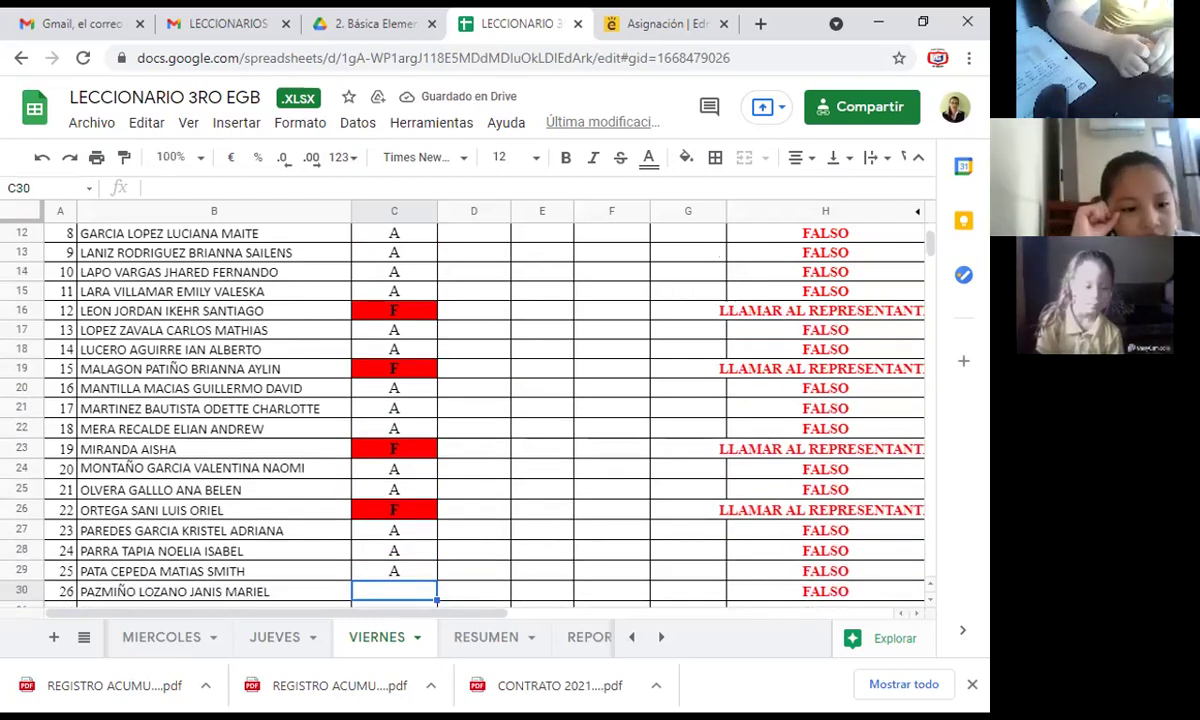
text(A)
key(Return)
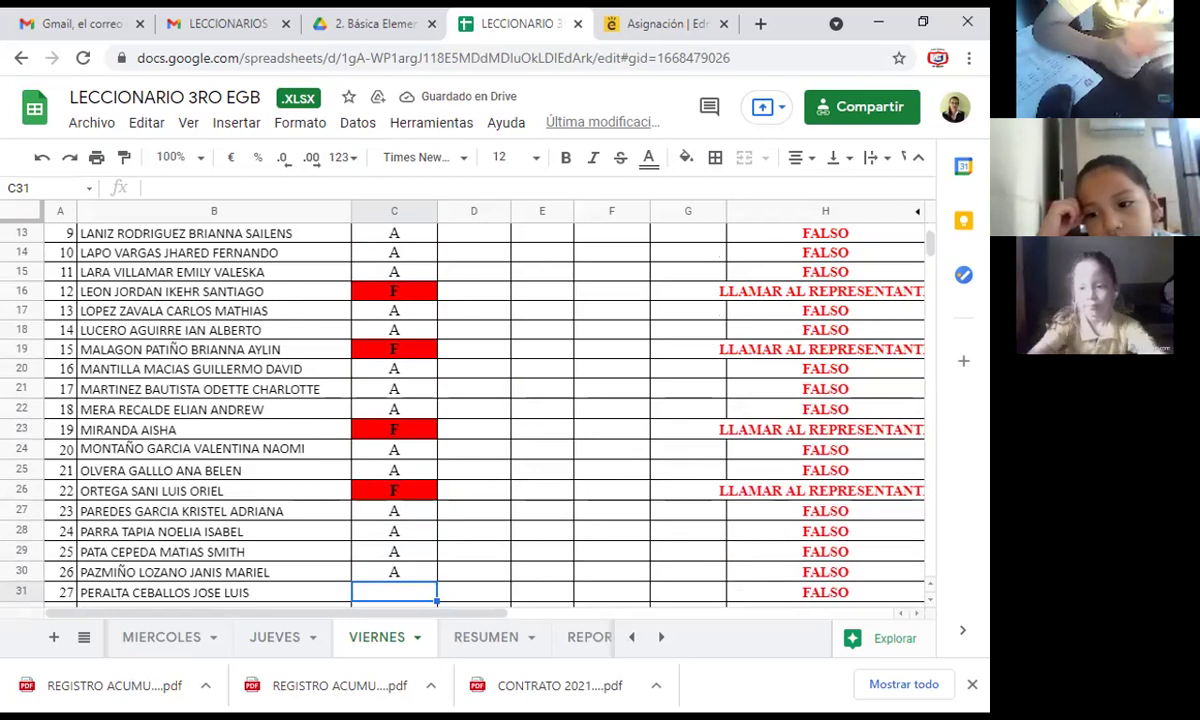
text(A)
key(Return)
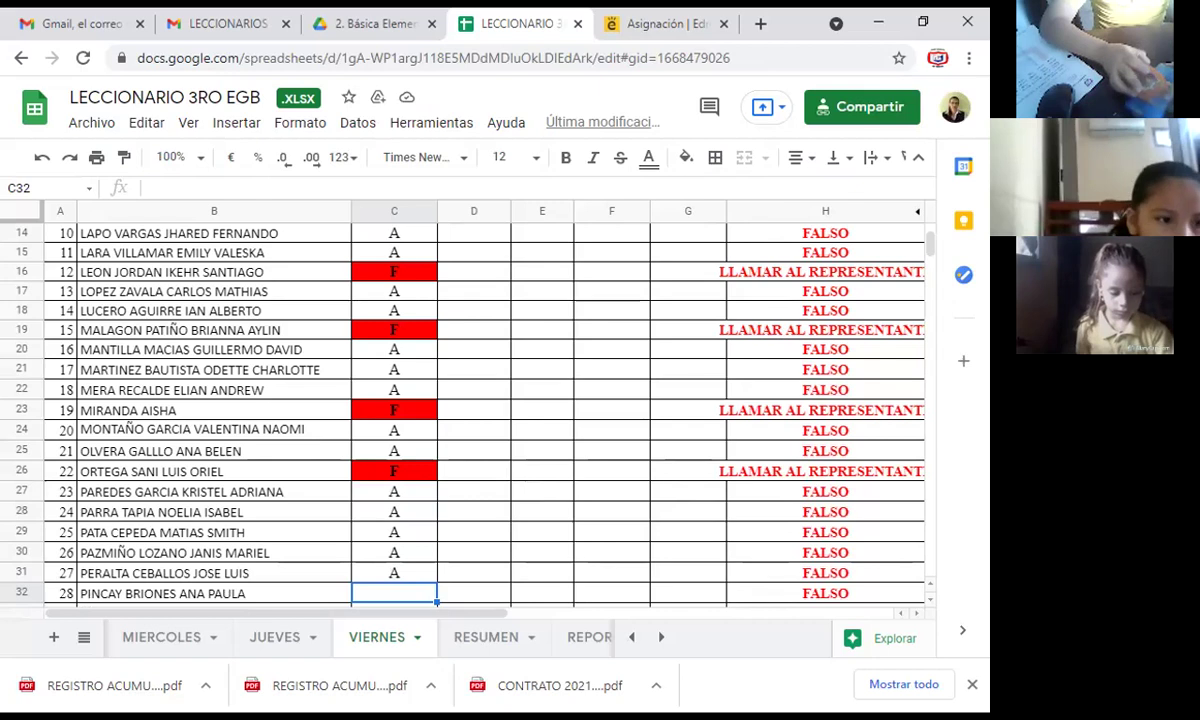
Step: Change student 22's MANA attendance mark (C26) to A
click(424, 474)
text(A)
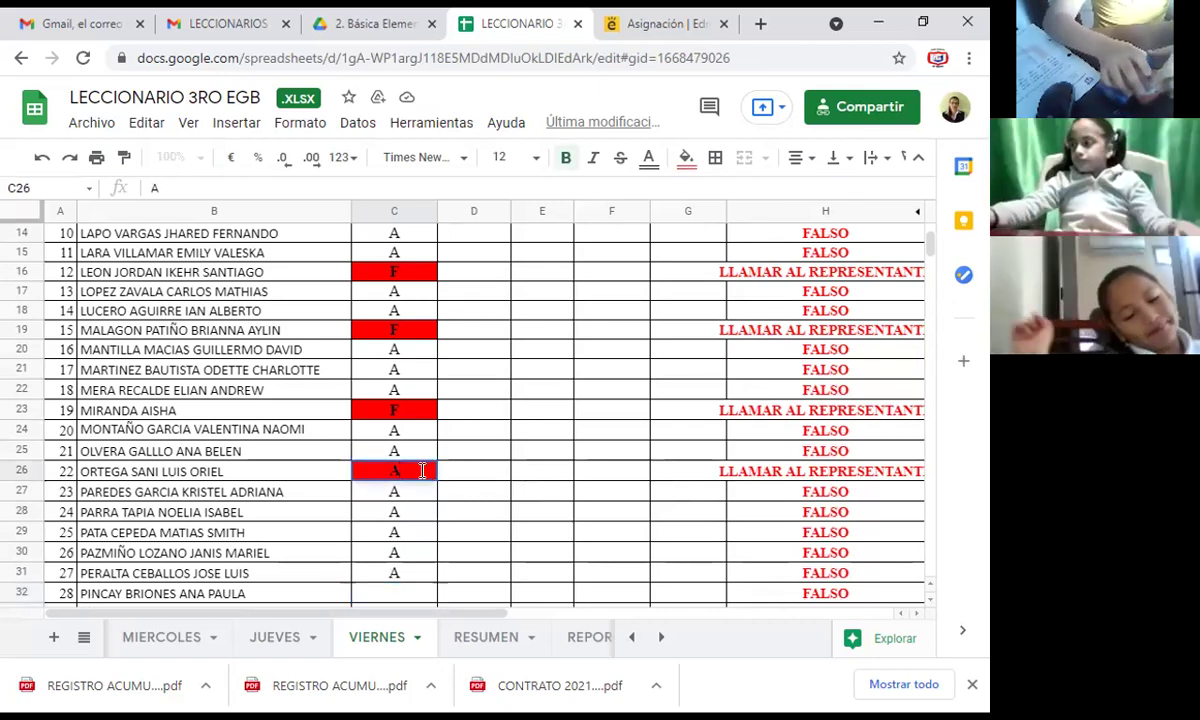
key(Return)
Step: In the MANA column, enter A for students 28 and 29 (C32:C33) and F for student 30 (C34)
key(Down)
key(Down)
key(Down)
key(Down)
key(Down)
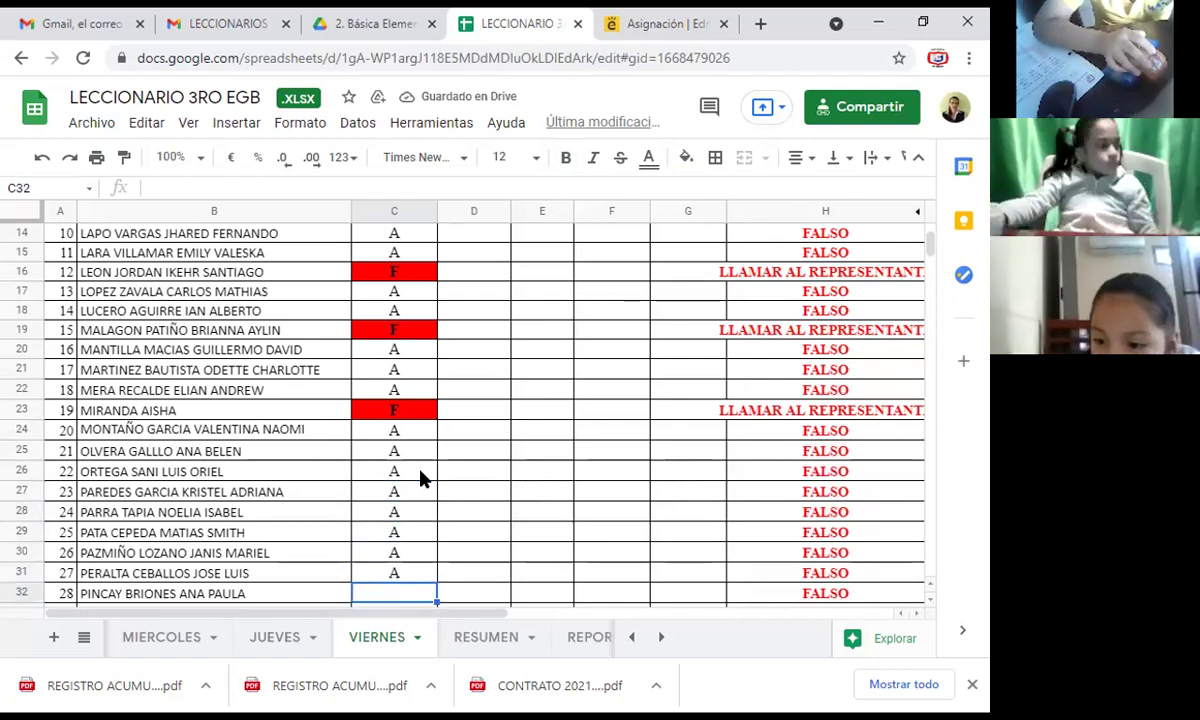
text(A)
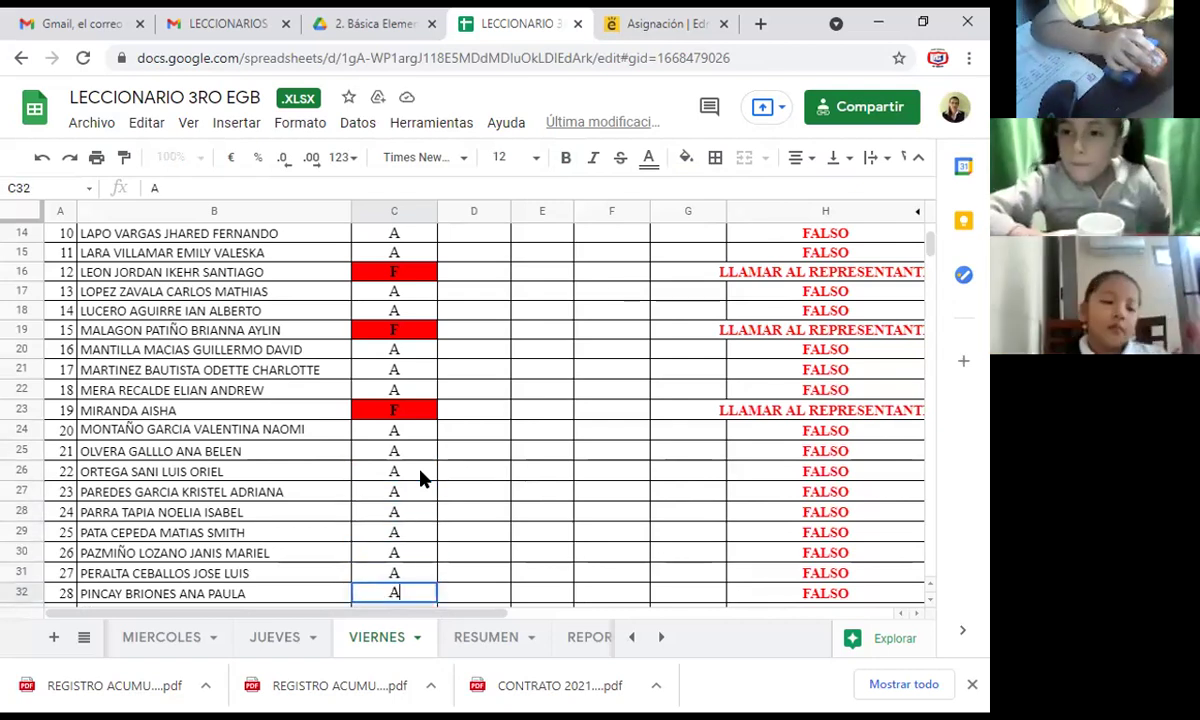
key(Return)
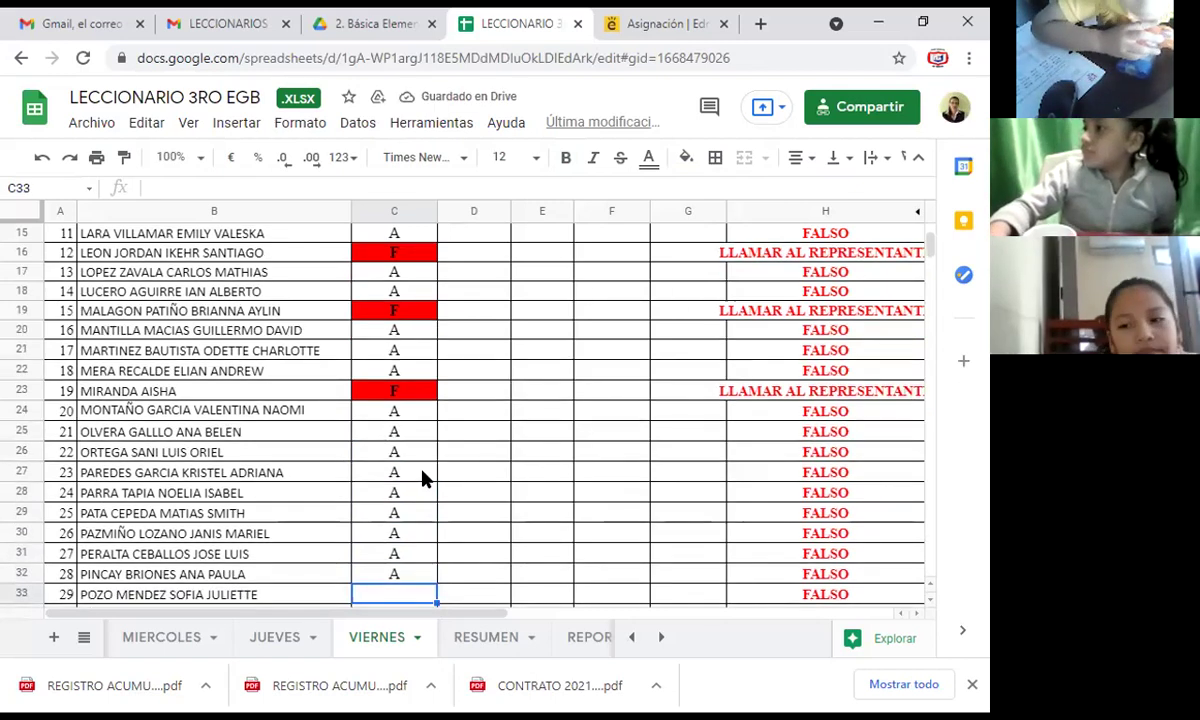
text(A)
key(Return)
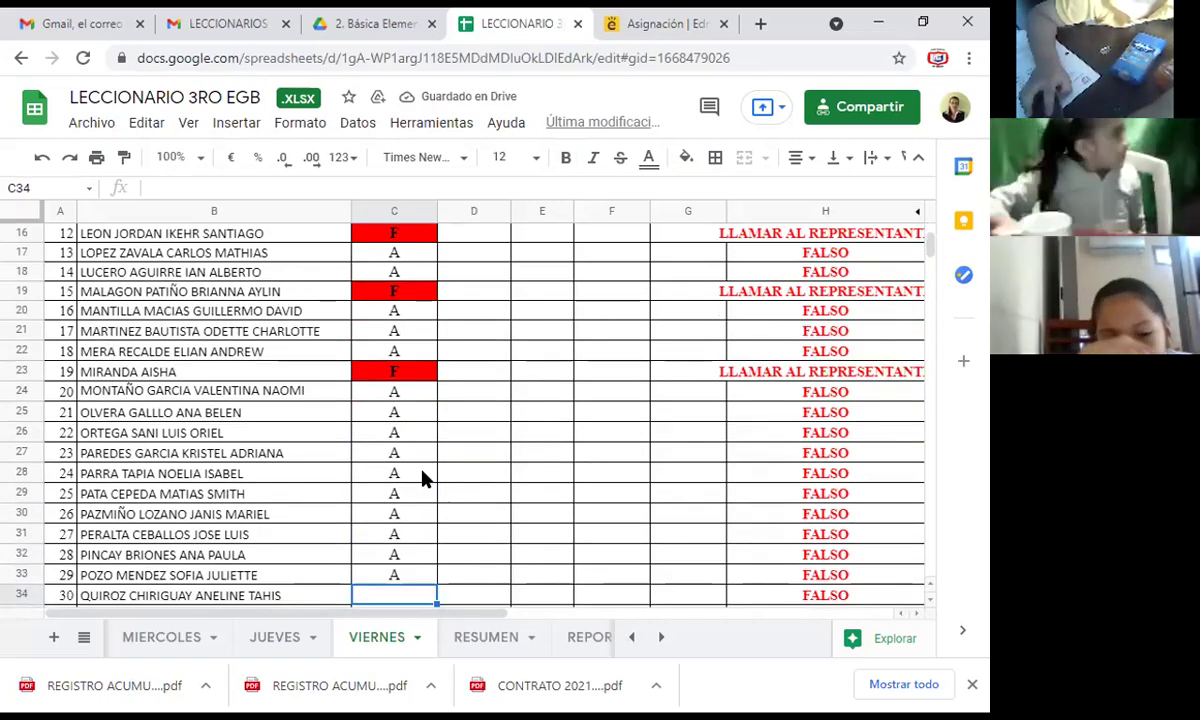
text(F)
key(Return)
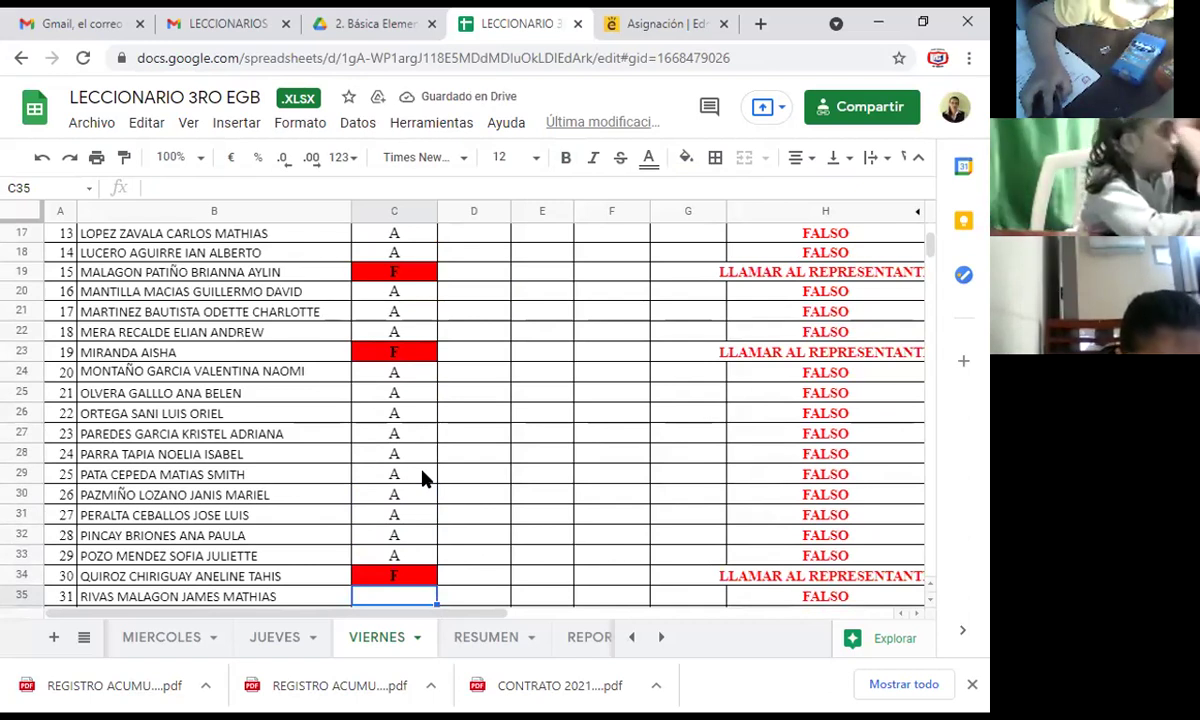
Step: Enter A in the MANA column for students 31 to 33 (C35:C37)
text(A)
key(Return)
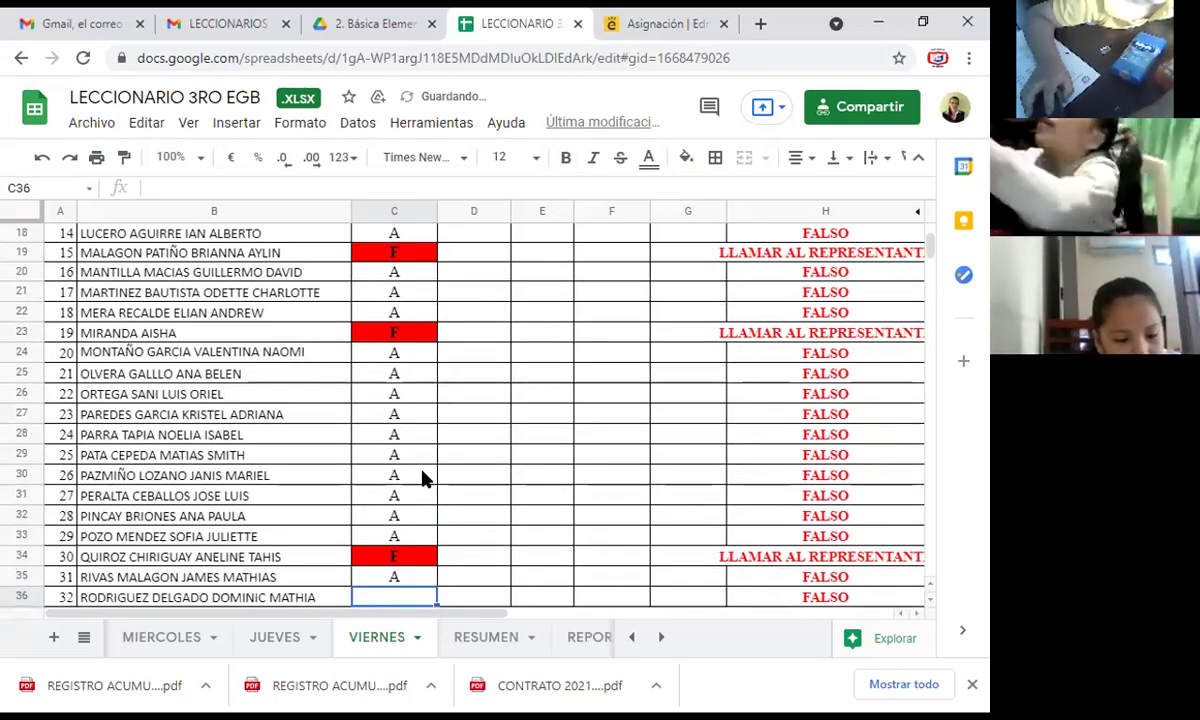
text(A)
key(Return)
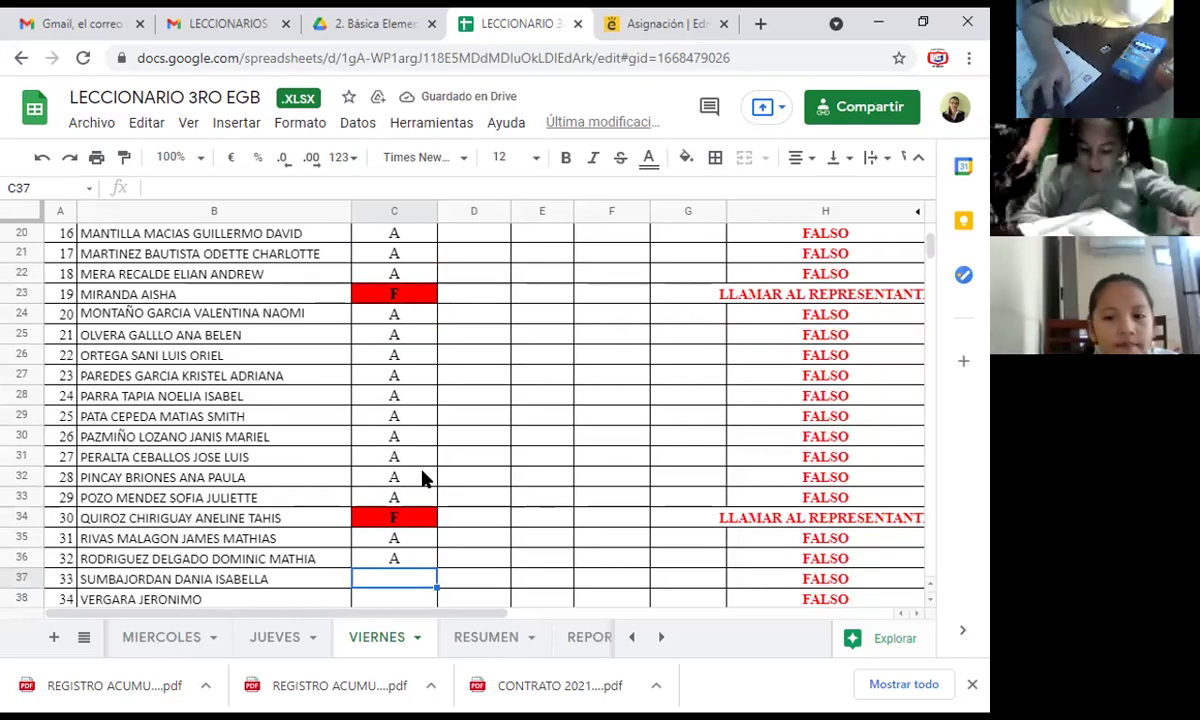
text(A)
key(Return)
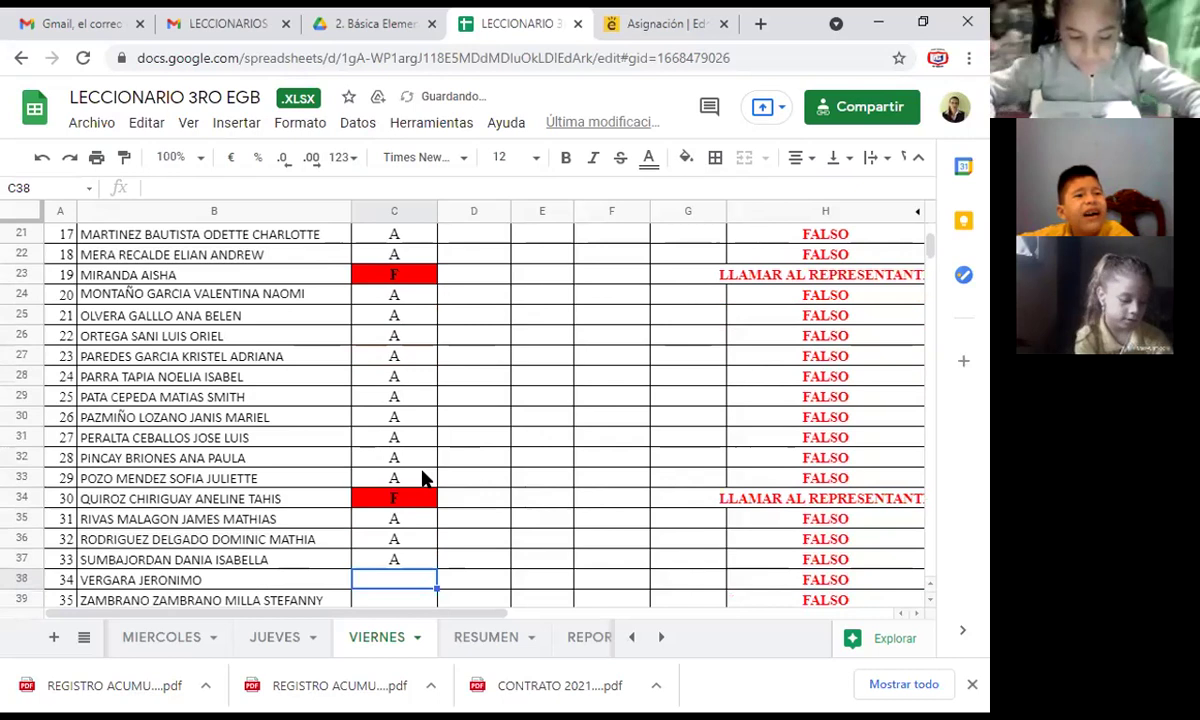
Step: In the MANA column, enter A for students 34 and 35 (C38:C39) and F for student 36 (C40)
text(A)
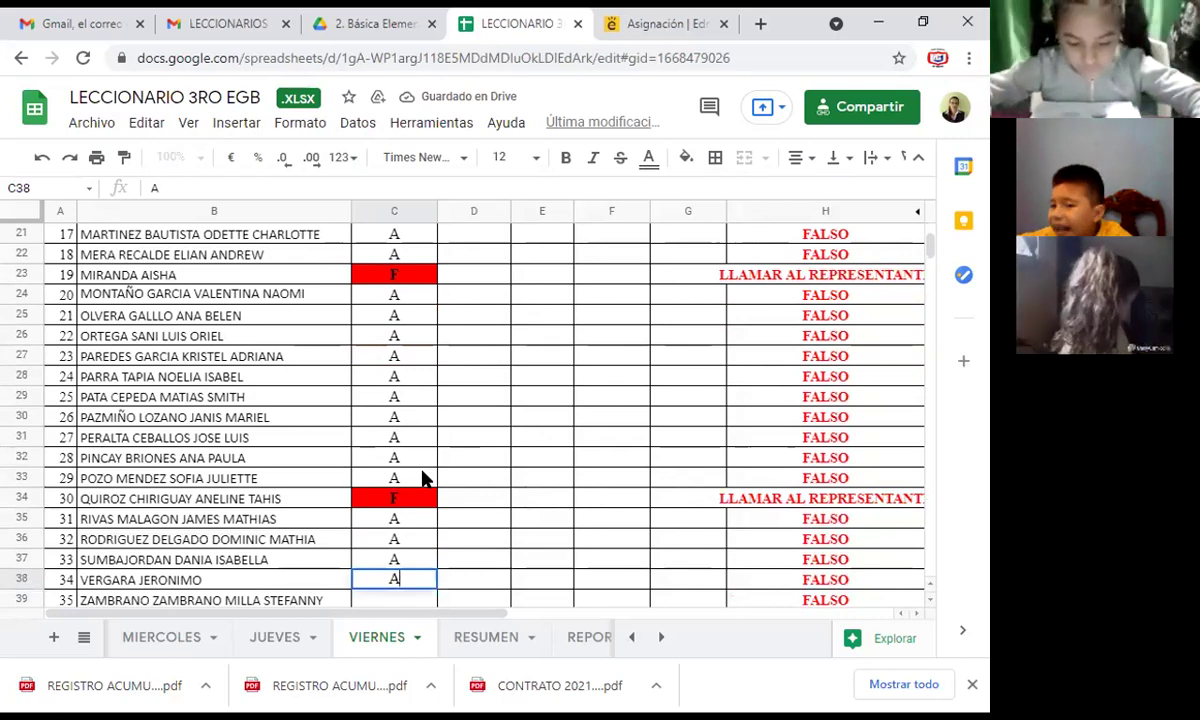
key(Return)
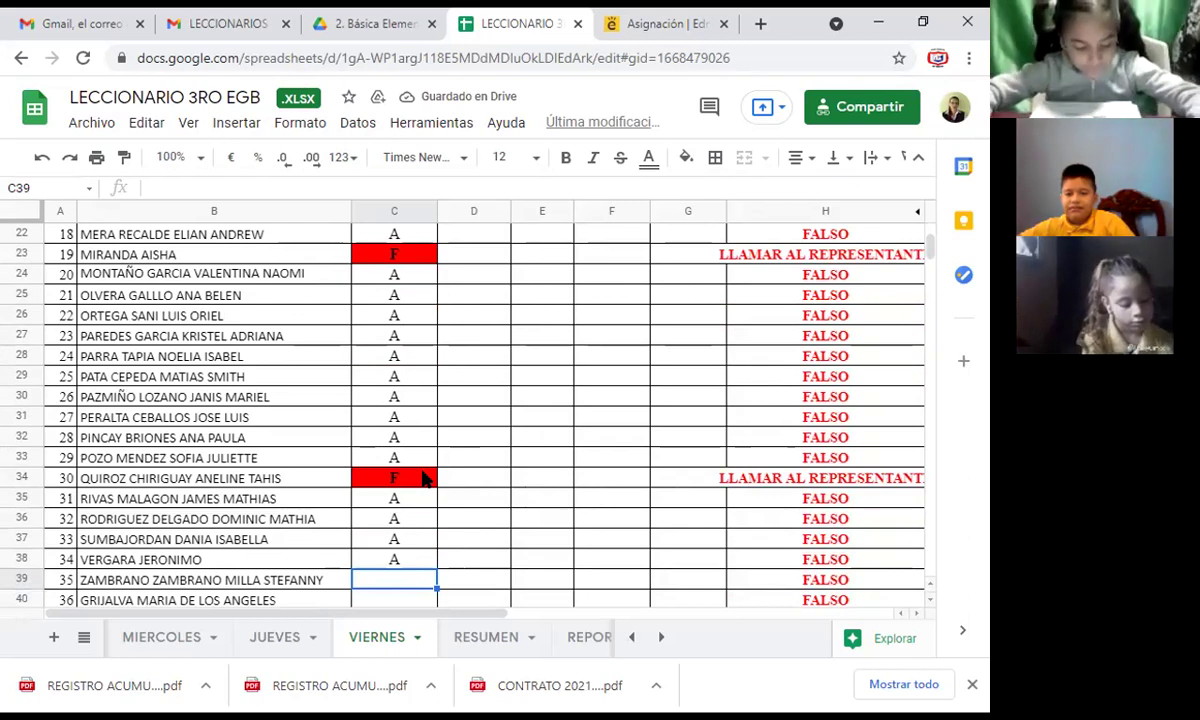
text(A)
key(Return)
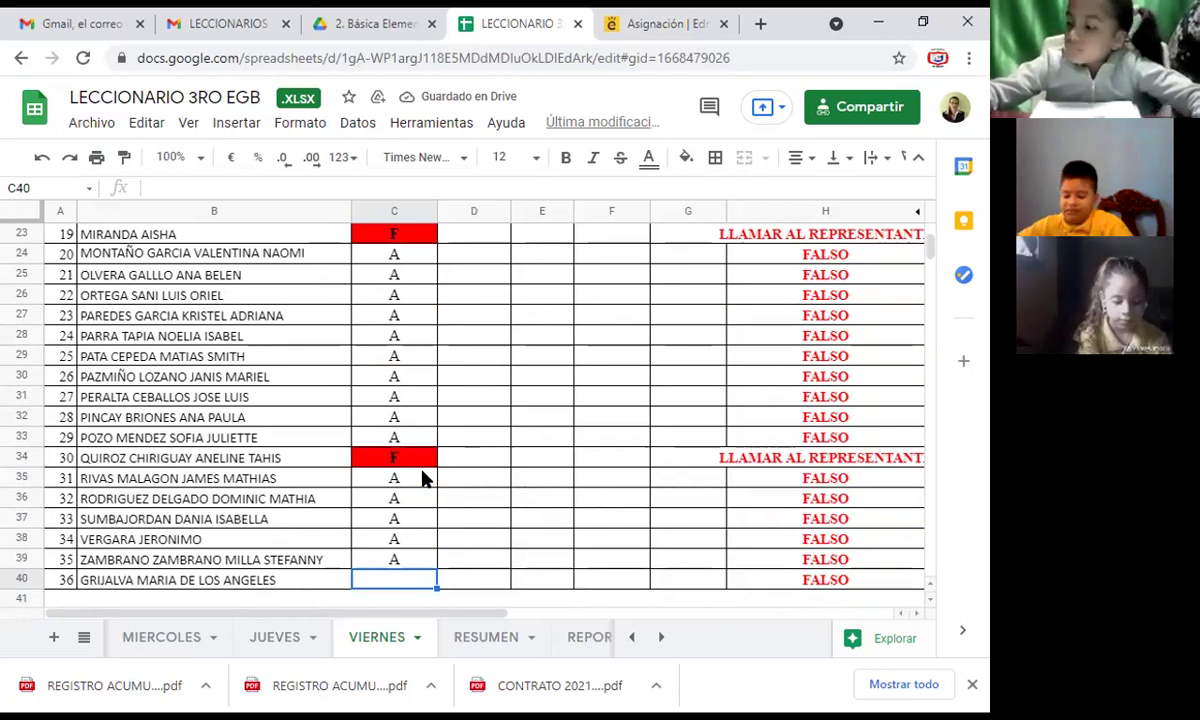
text(F)
key(Return)
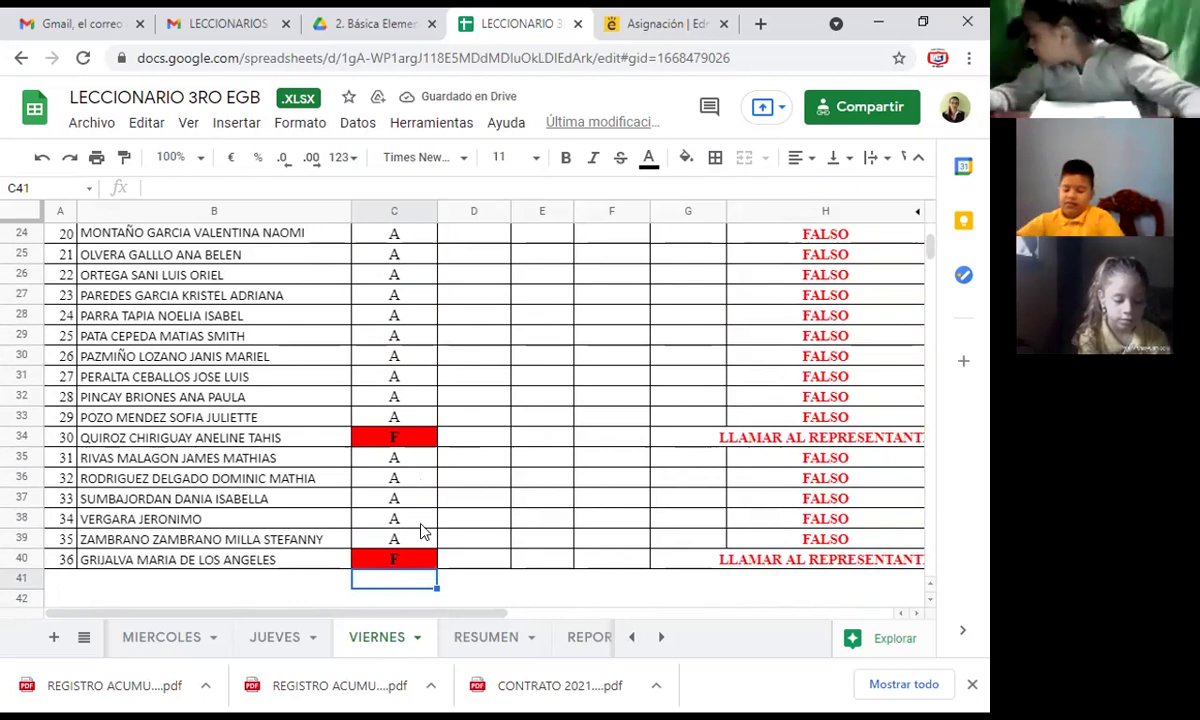
Step: Change student 5's MANA attendance mark (C9) to A
scroll(407, 467, up, 3)
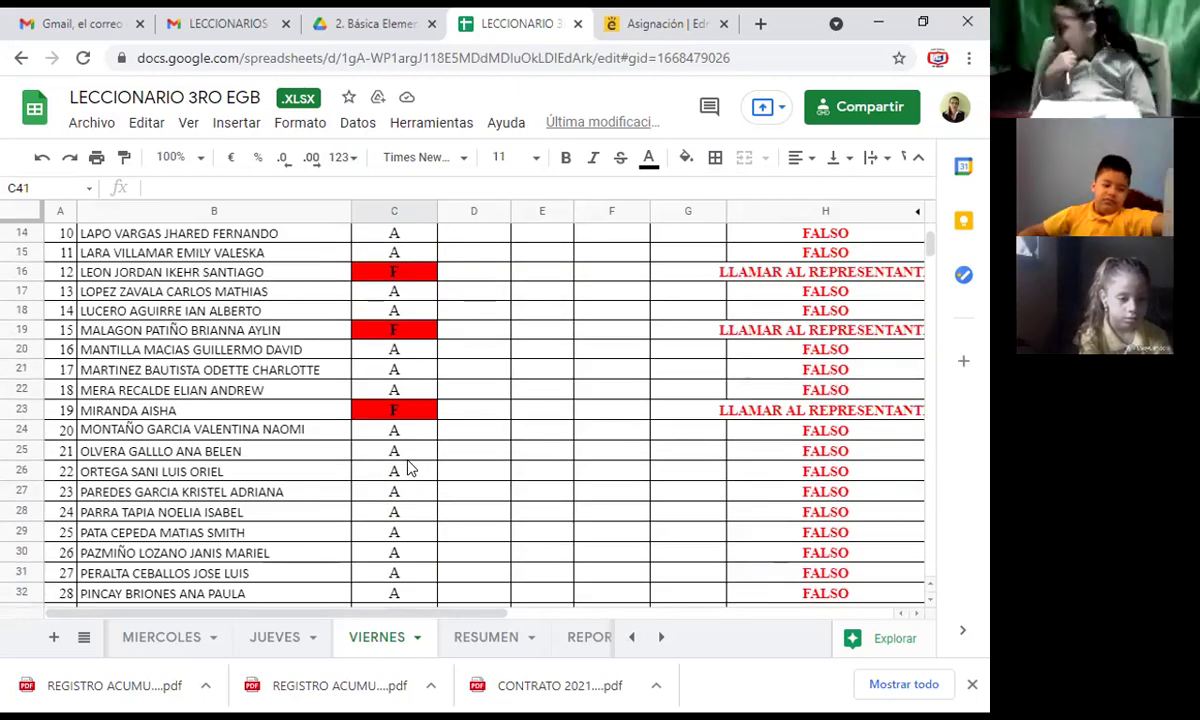
scroll(407, 468, up, 1)
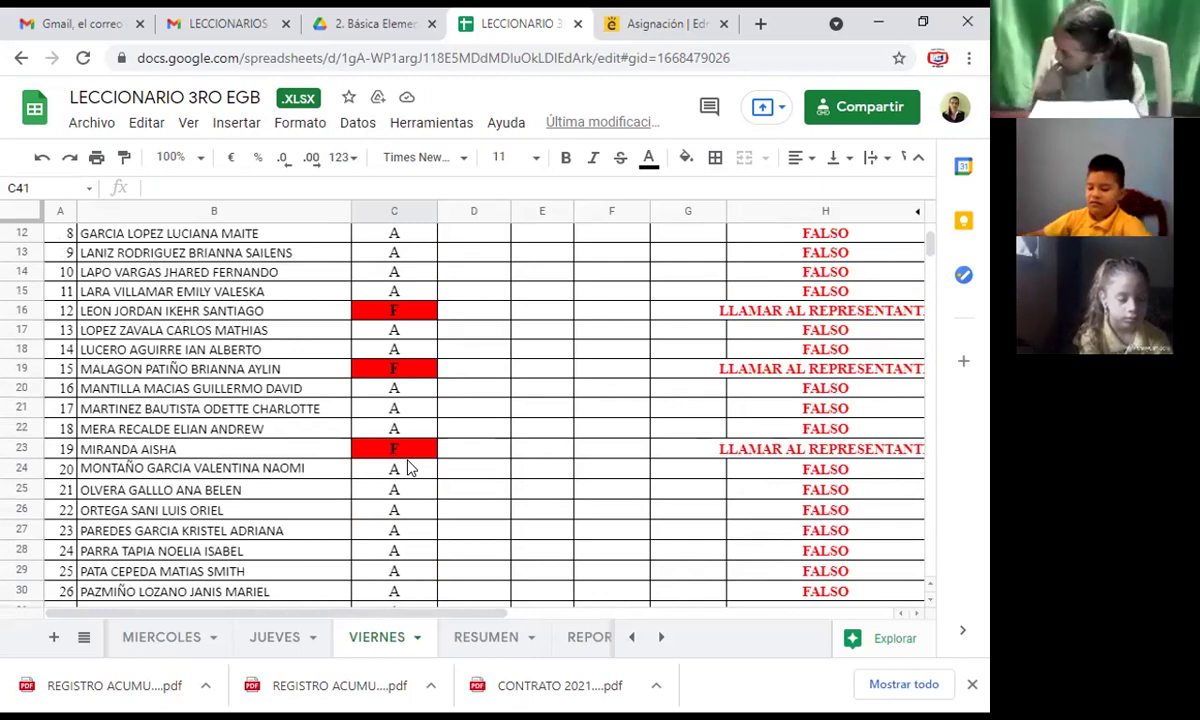
scroll(407, 467, up, 1)
scroll(407, 467, up, 2)
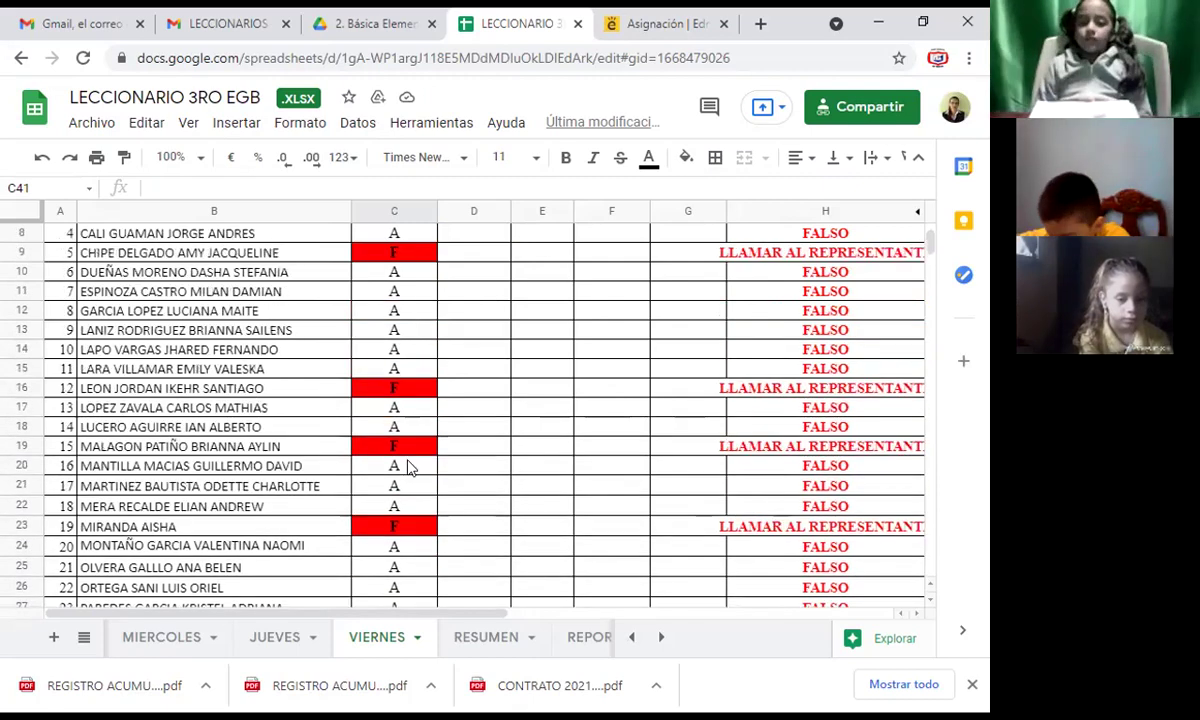
scroll(407, 467, up, 1)
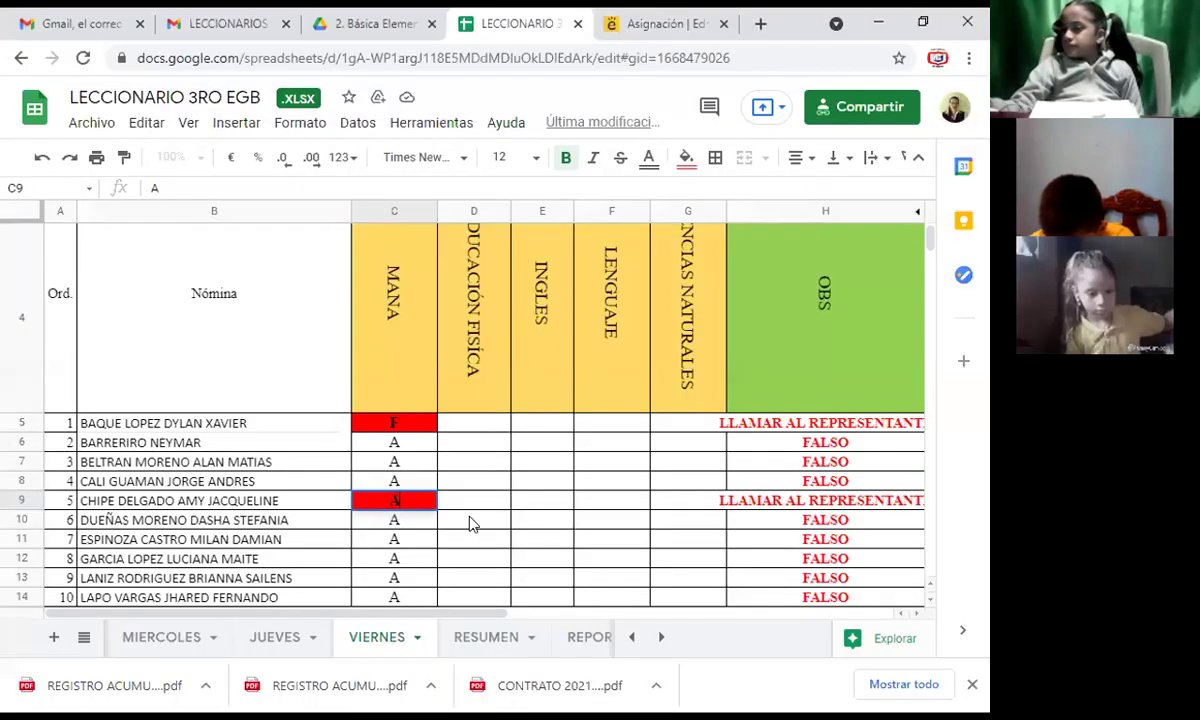
click(473, 527)
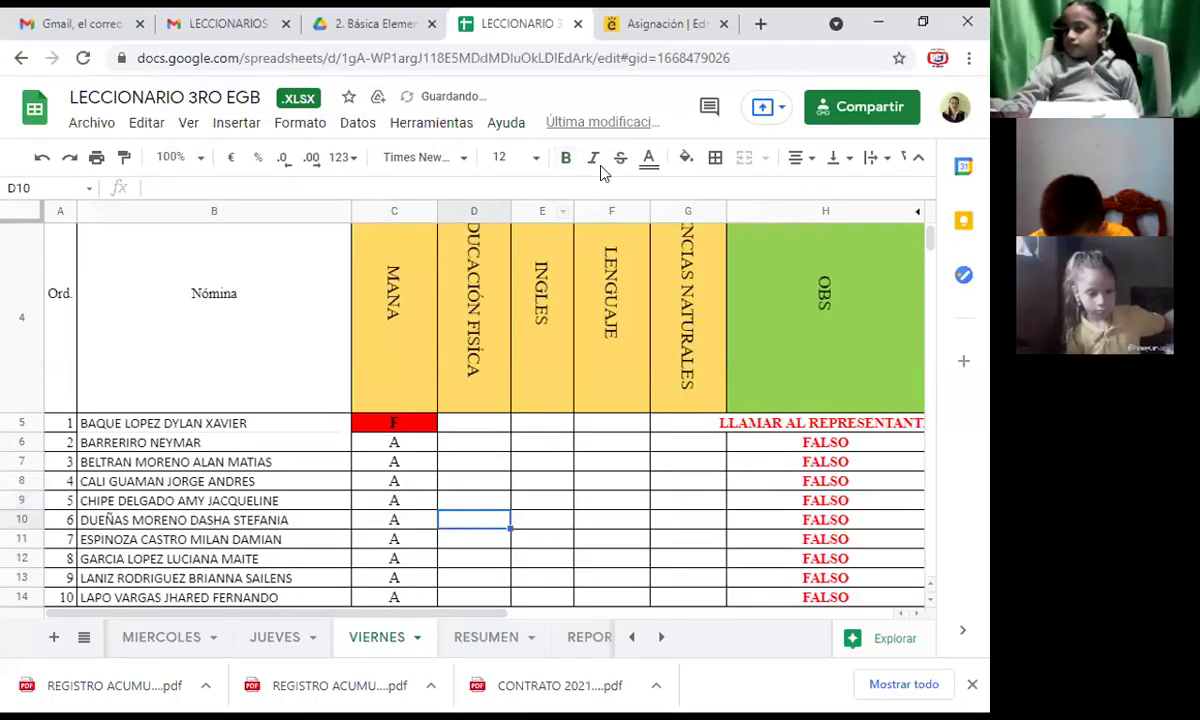